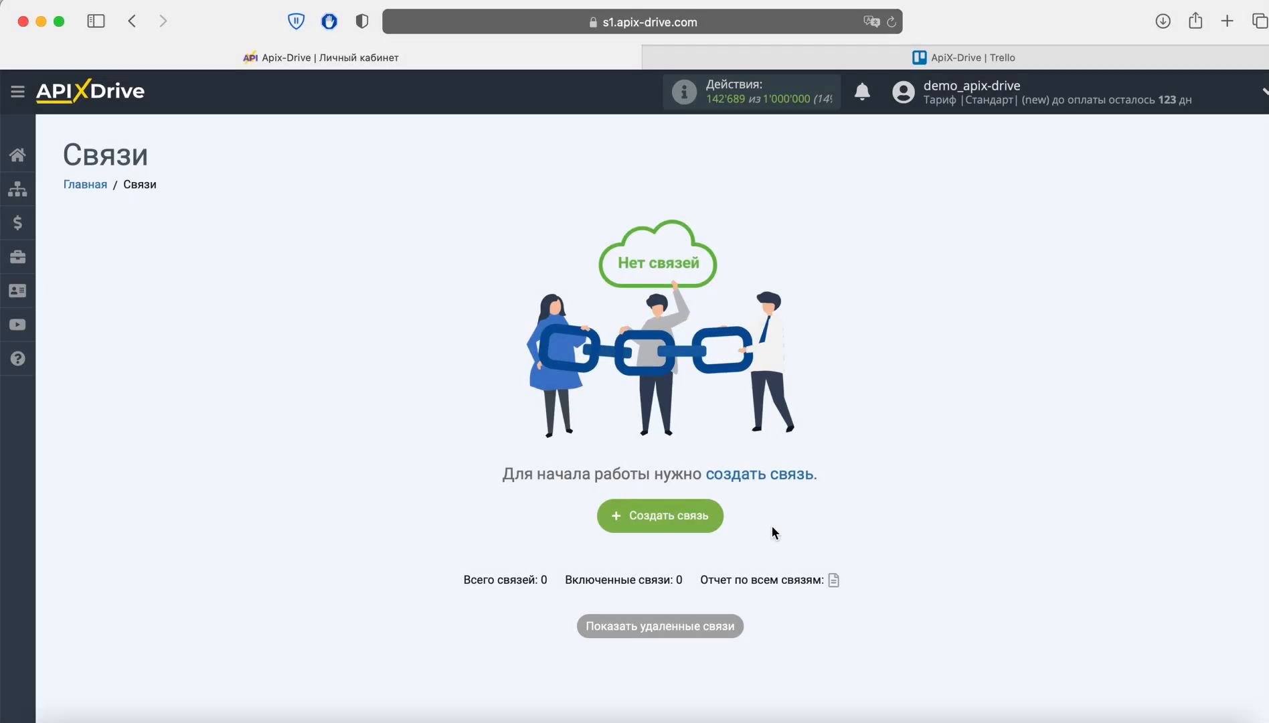
- Create a new connection with Facebook as the source system
click(707, 518)
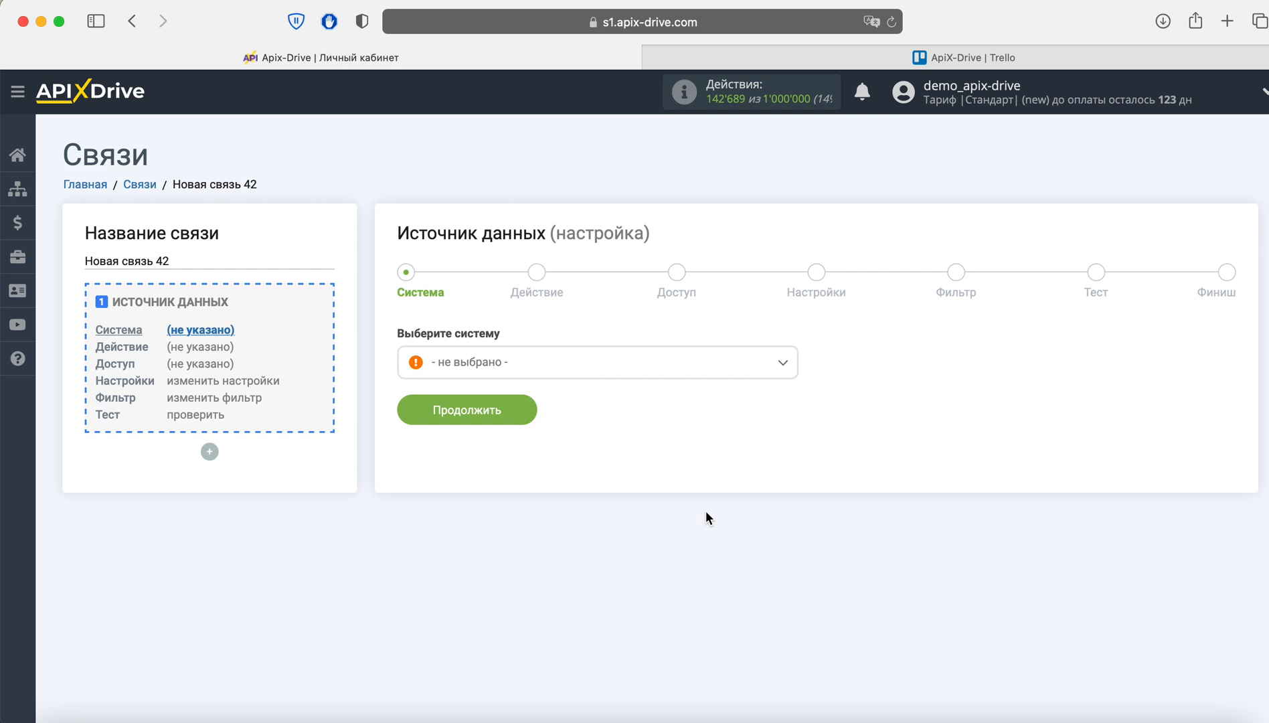
click(581, 366)
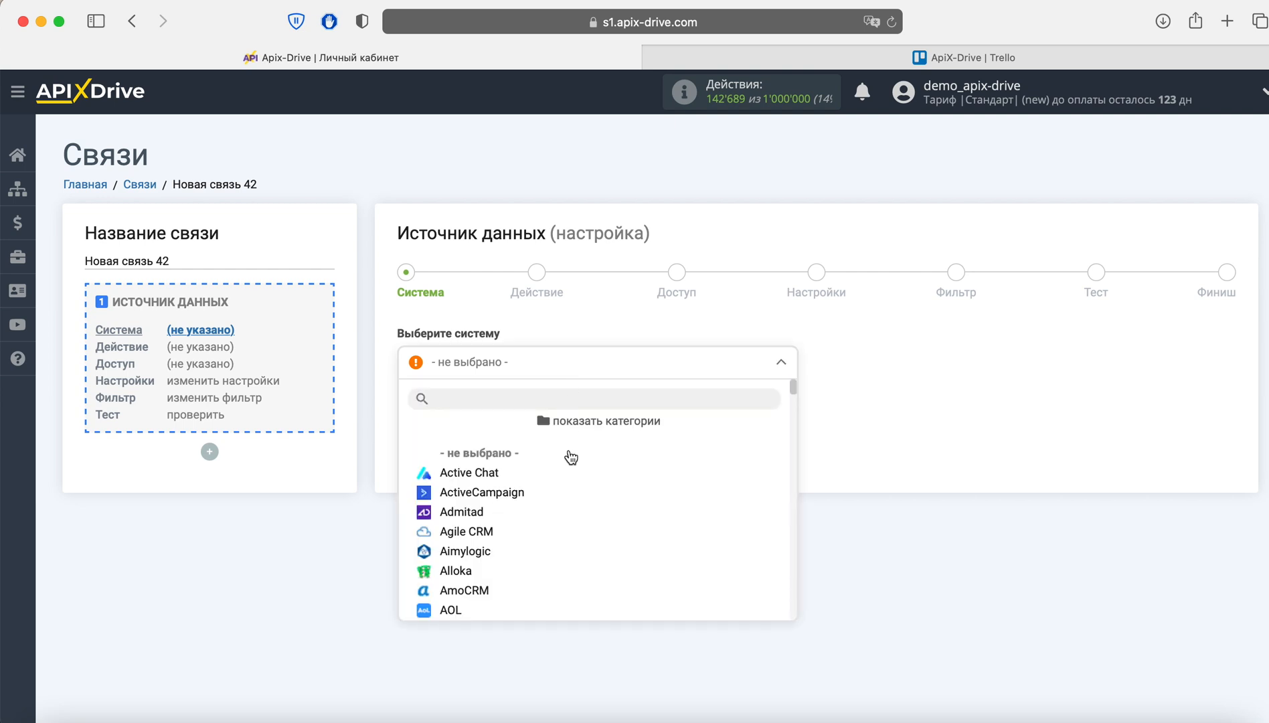
scroll(586, 496, down, 3)
scroll(587, 496, down, 10)
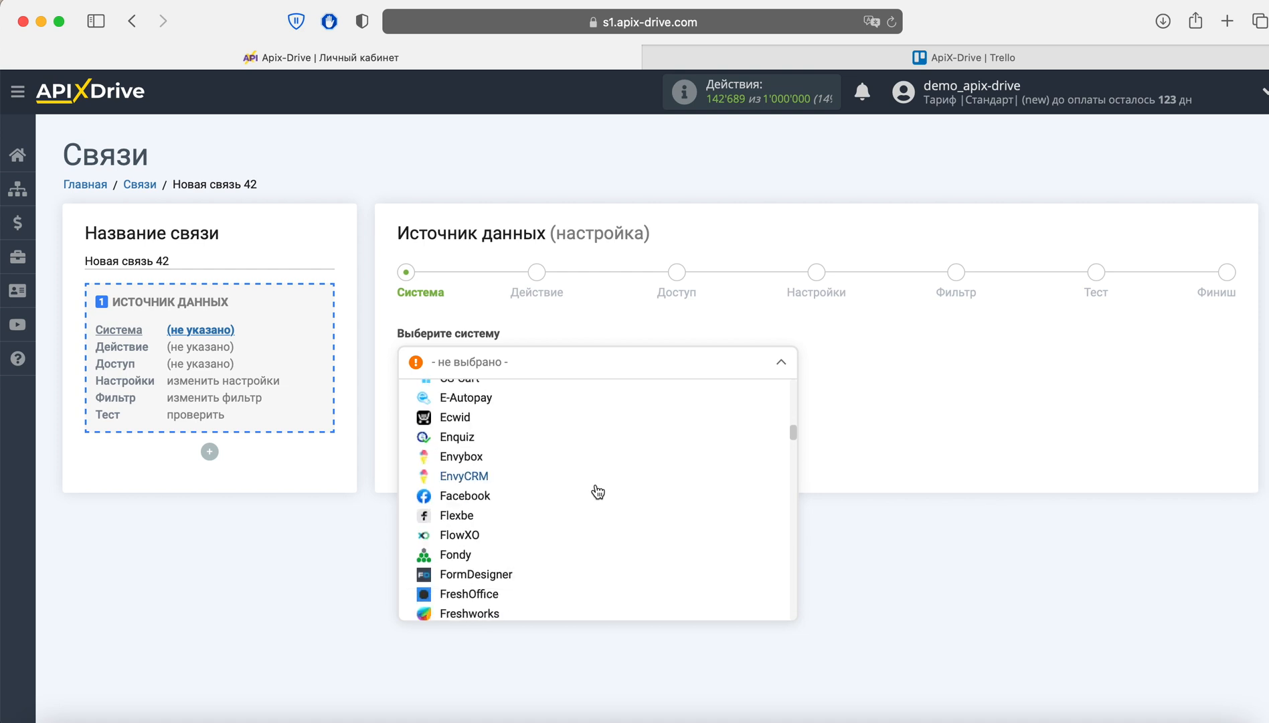
click(463, 460)
click(527, 405)
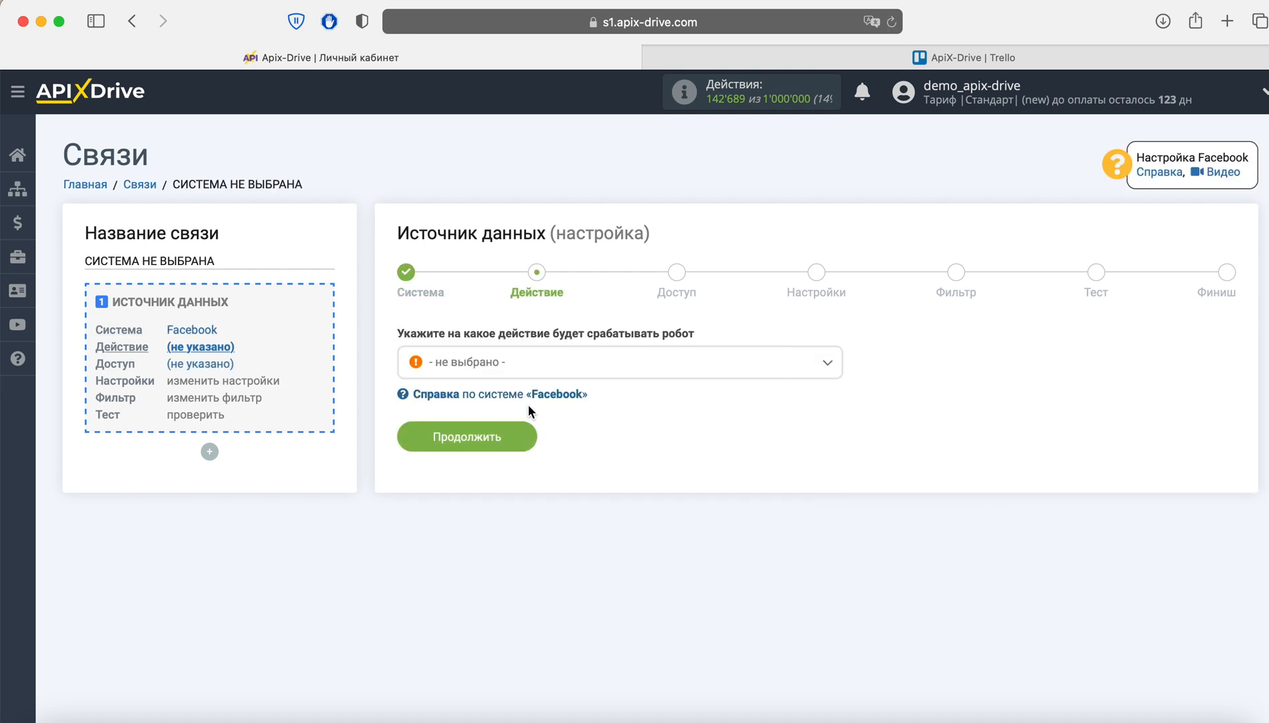
- Choose 'Загрузить лиды' as the Facebook action and continue
click(535, 370)
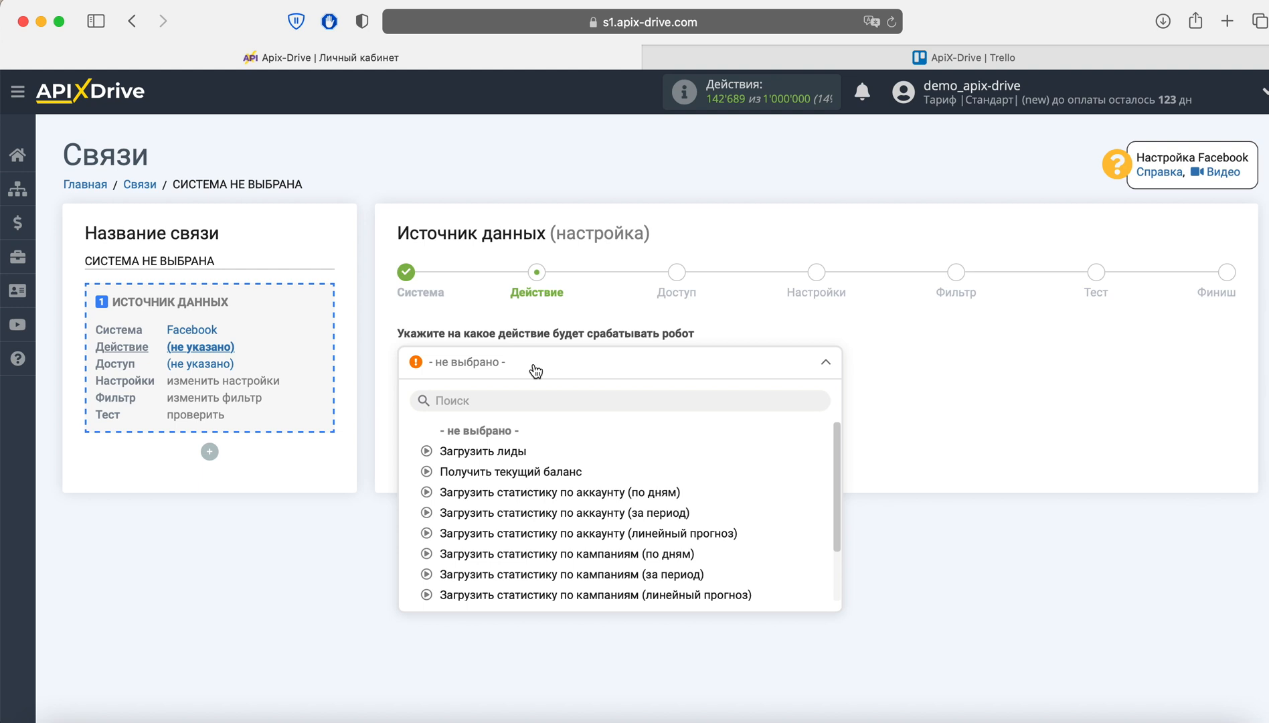
click(518, 451)
click(518, 437)
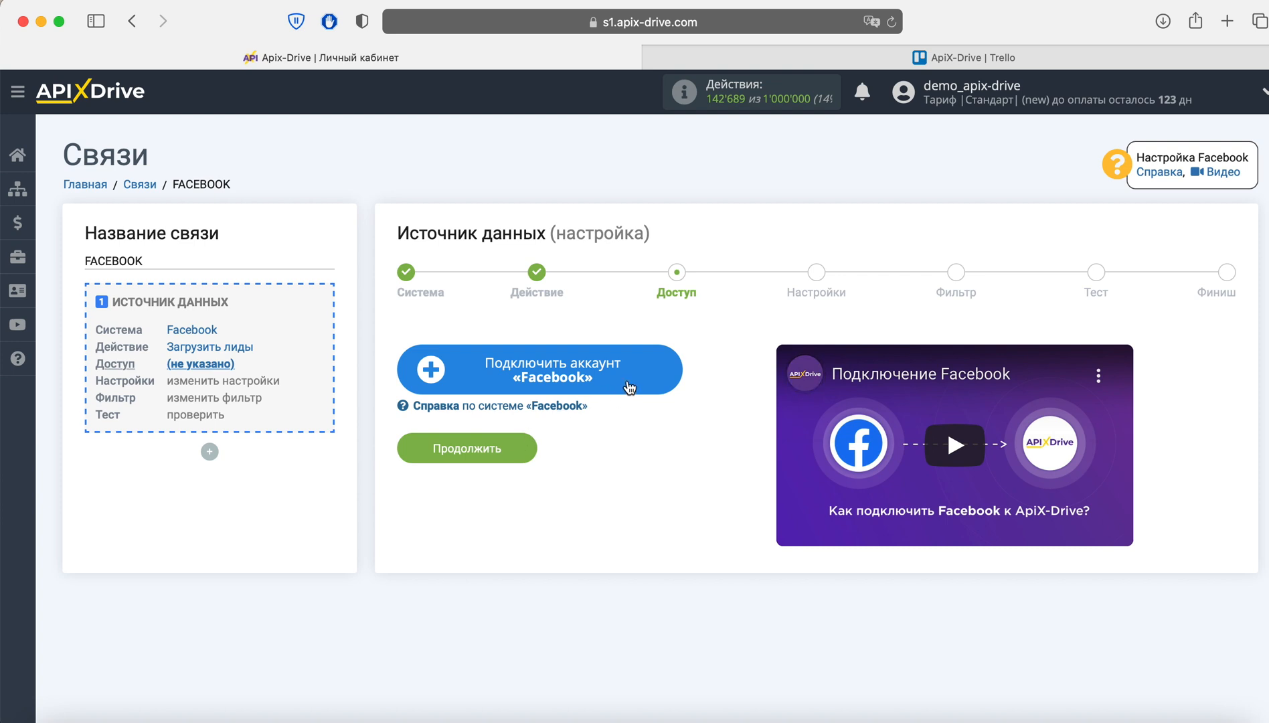
- Log into Facebook and grant ApiX-Drive access to both Pages with all requested permissions
click(657, 368)
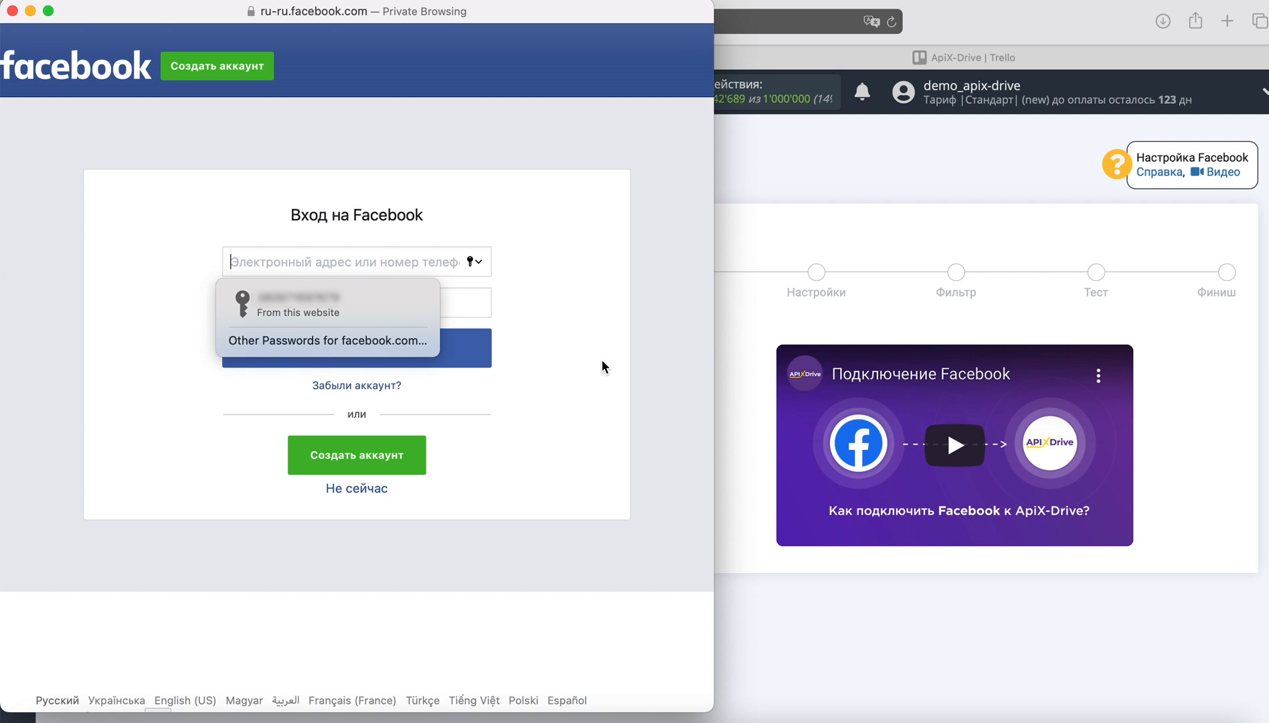
click(405, 307)
click(430, 348)
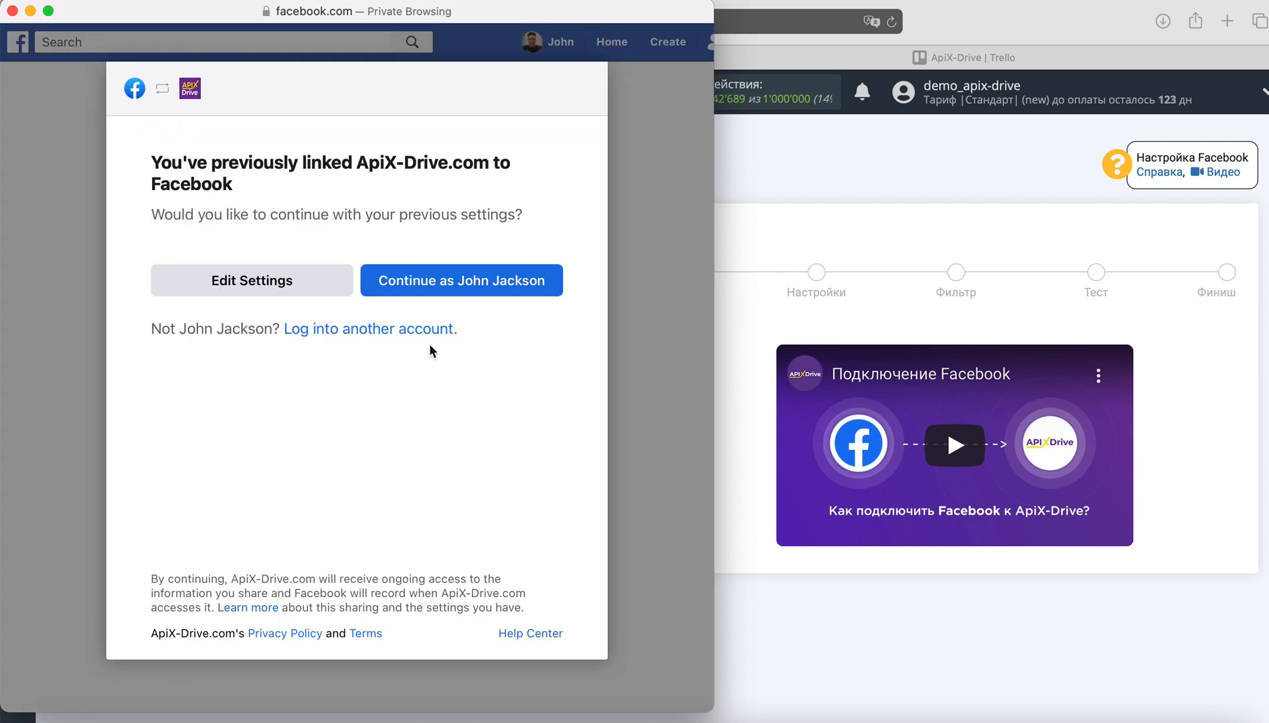
click(342, 281)
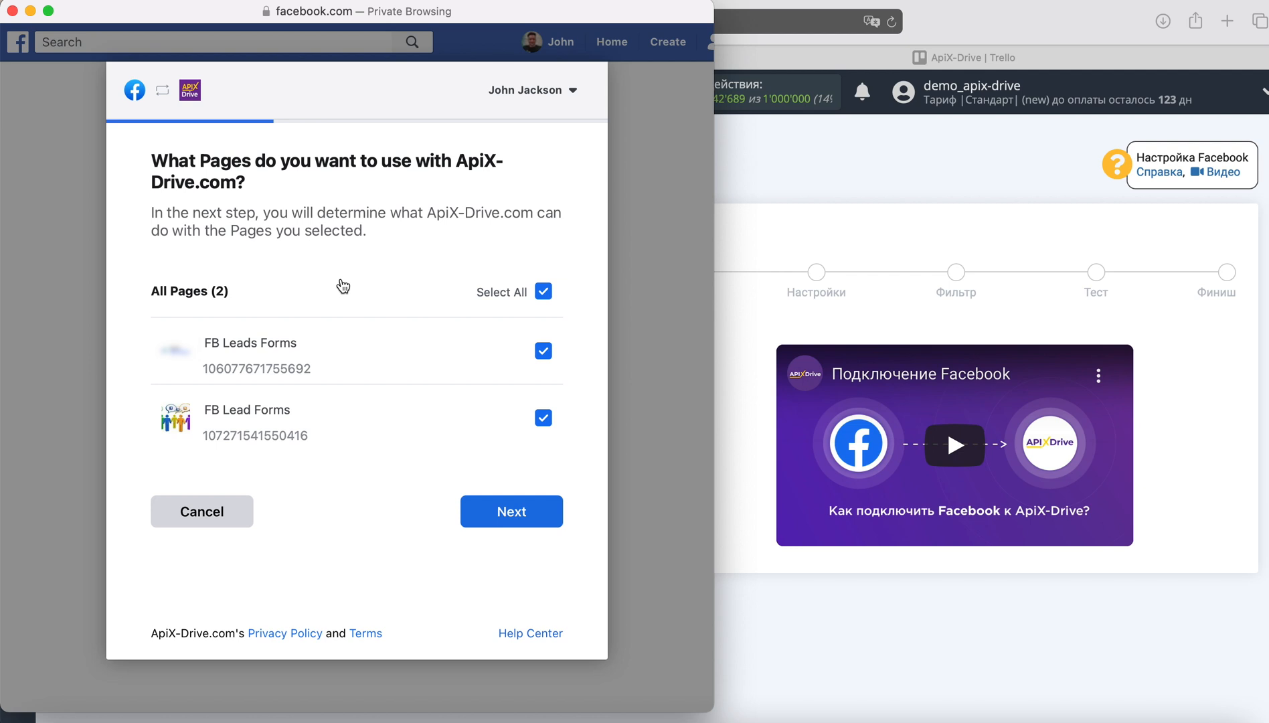
click(547, 517)
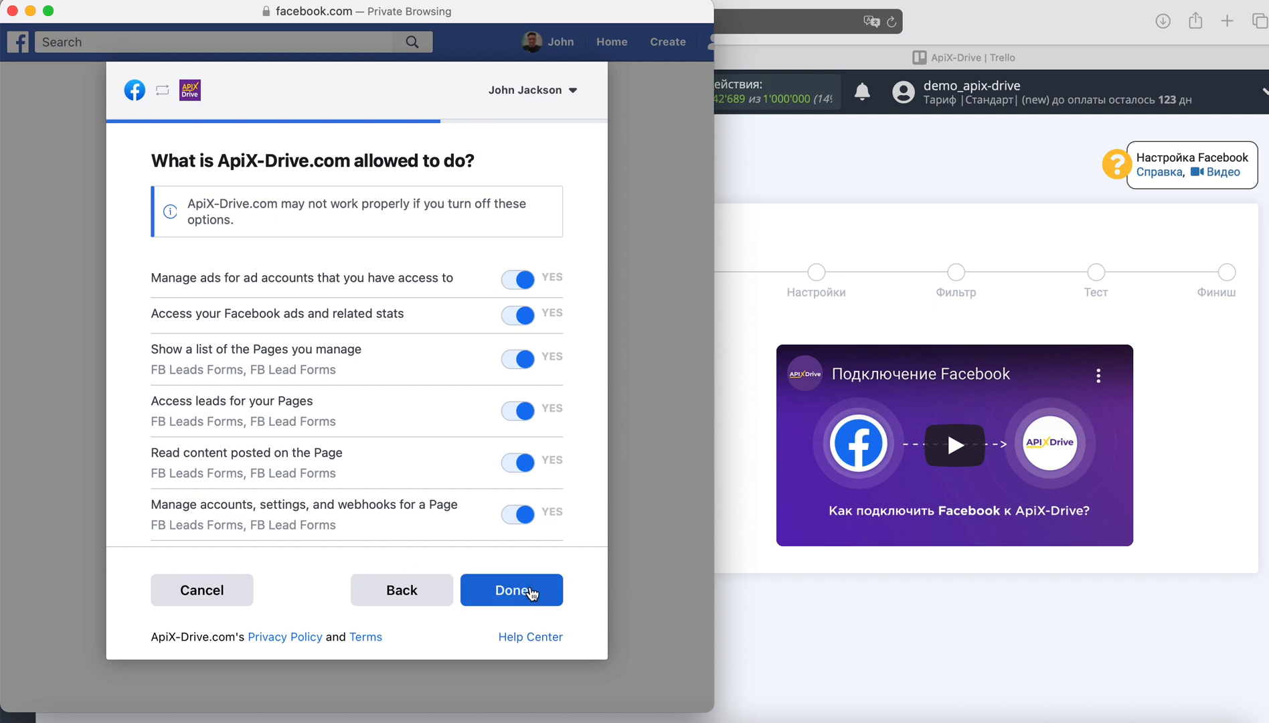
click(529, 592)
click(379, 318)
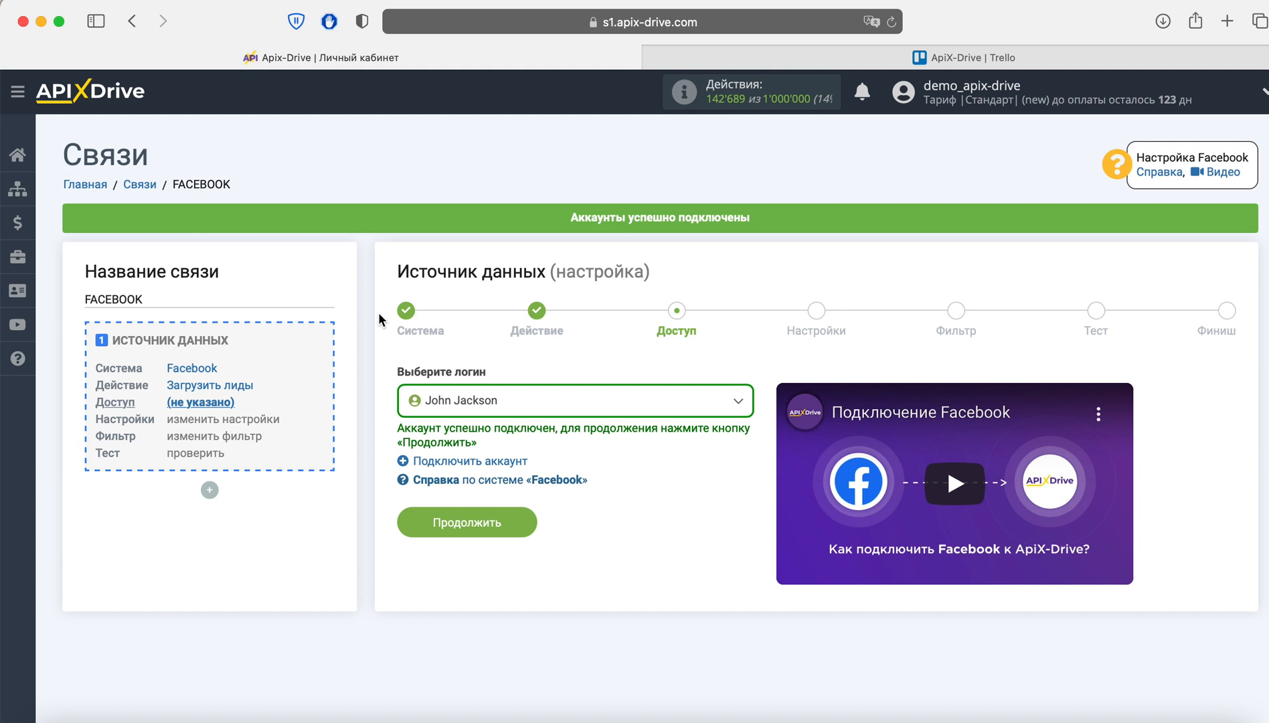
- Select the connected Facebook login for the source and continue
click(529, 401)
click(492, 512)
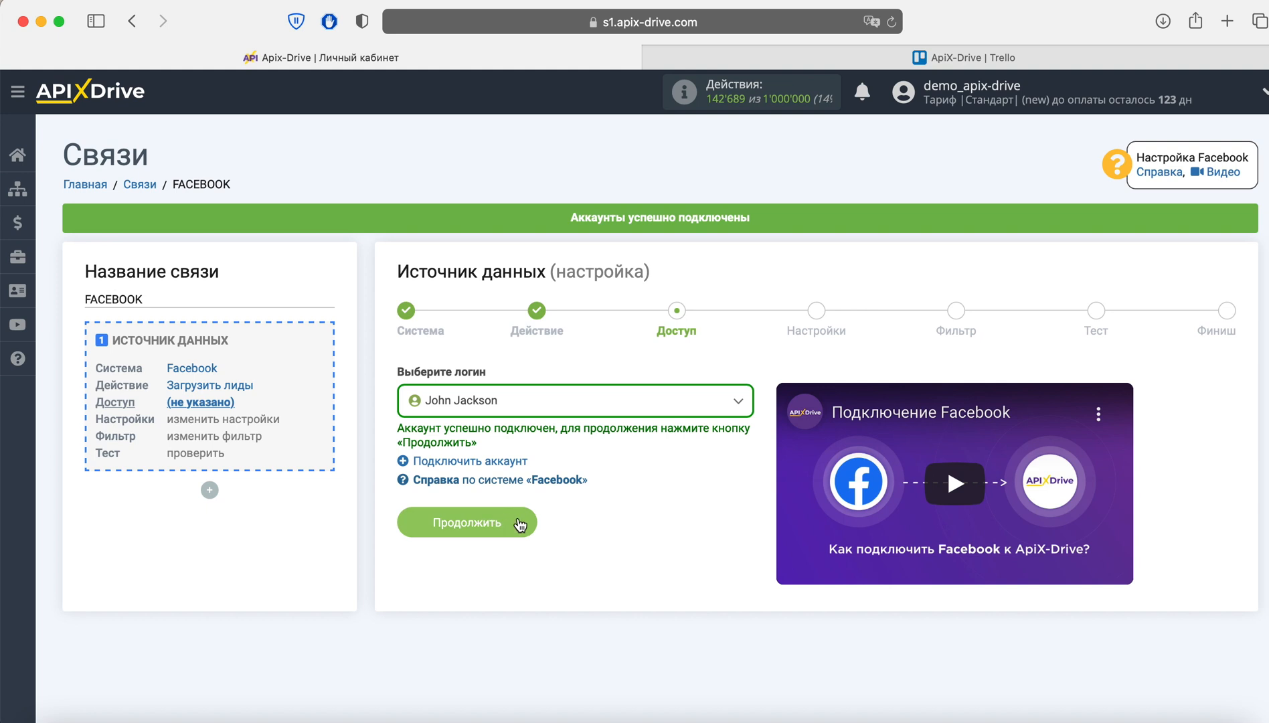
click(519, 522)
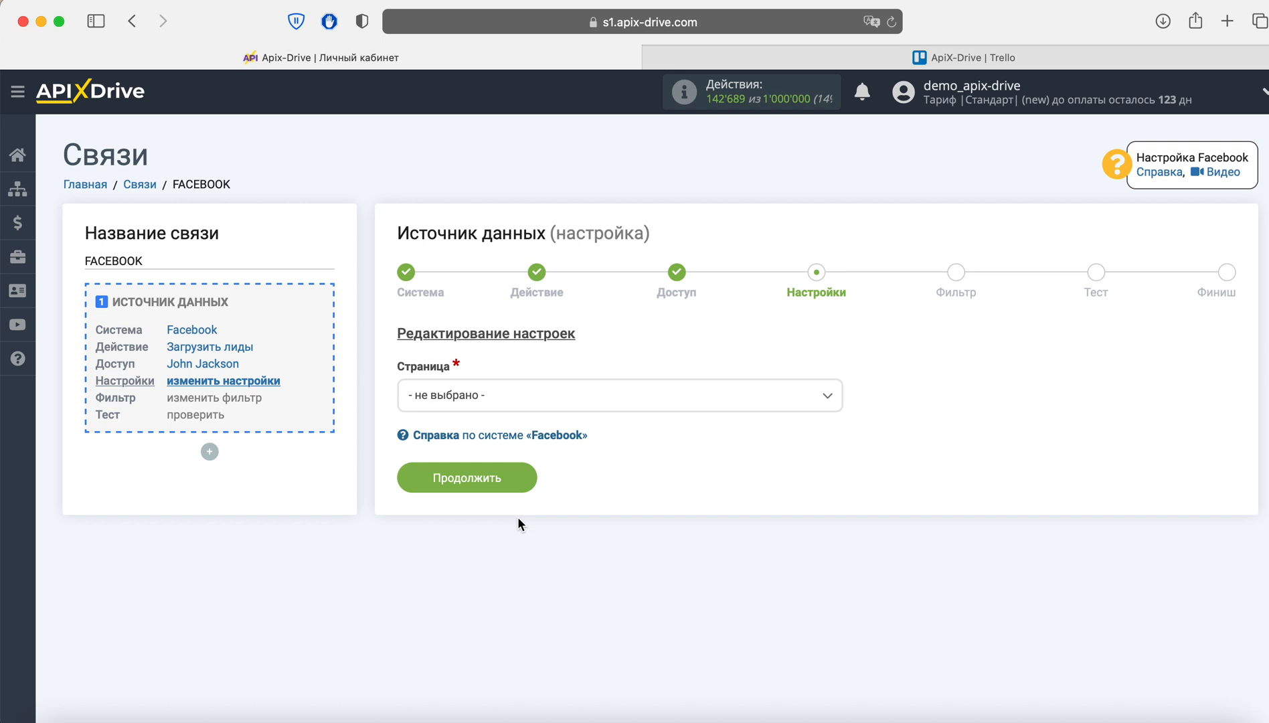
- Set page 'FB Leads Forms' with 'Да, подключать все текущие и новые формы', then continue
click(513, 402)
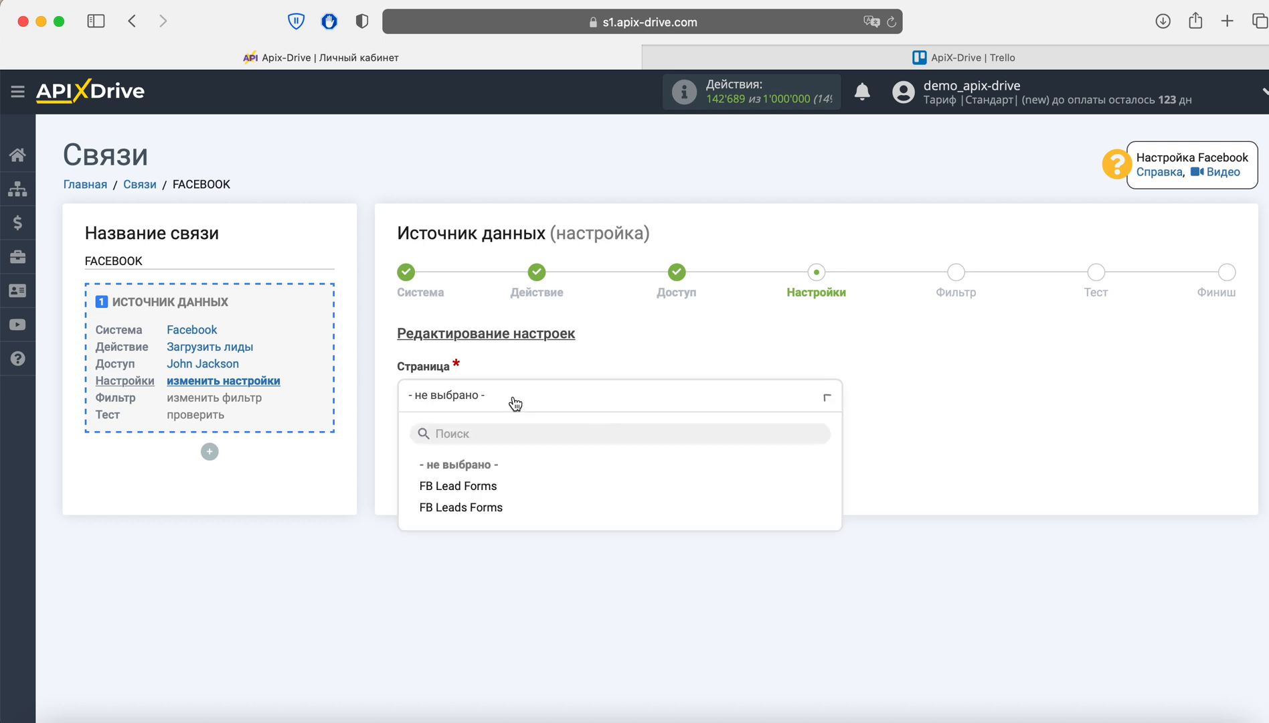
click(513, 507)
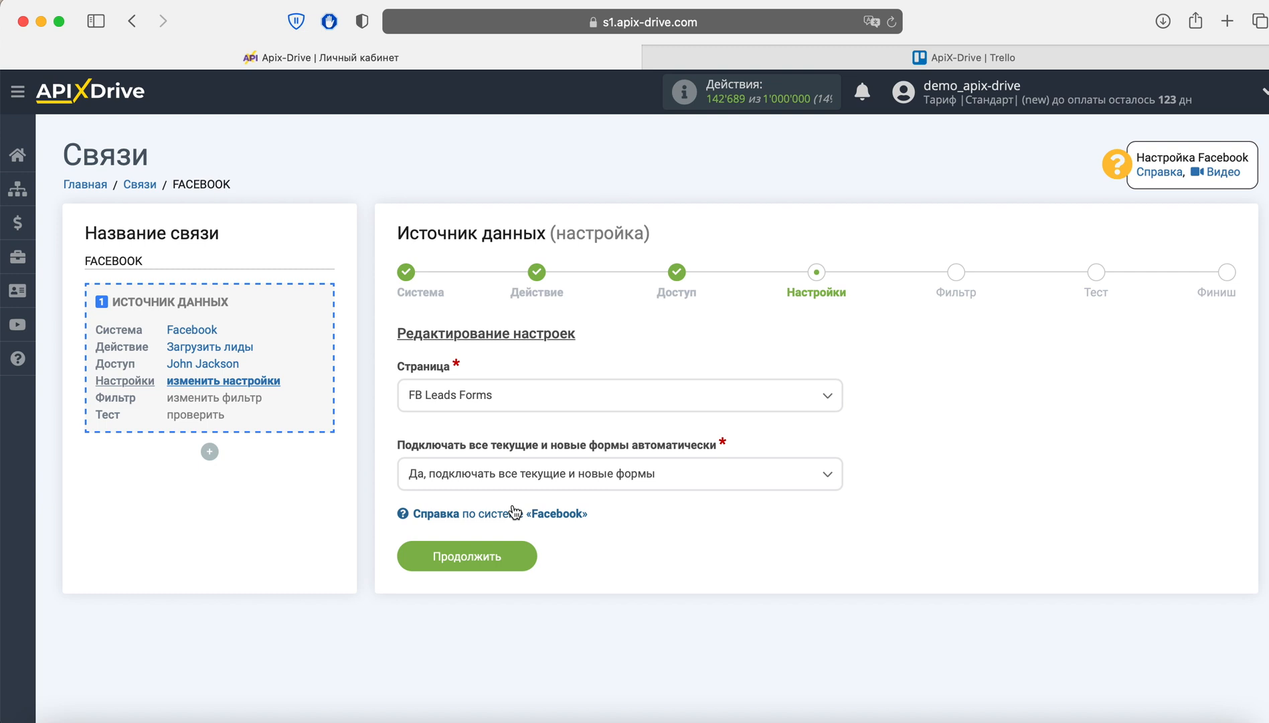
click(511, 479)
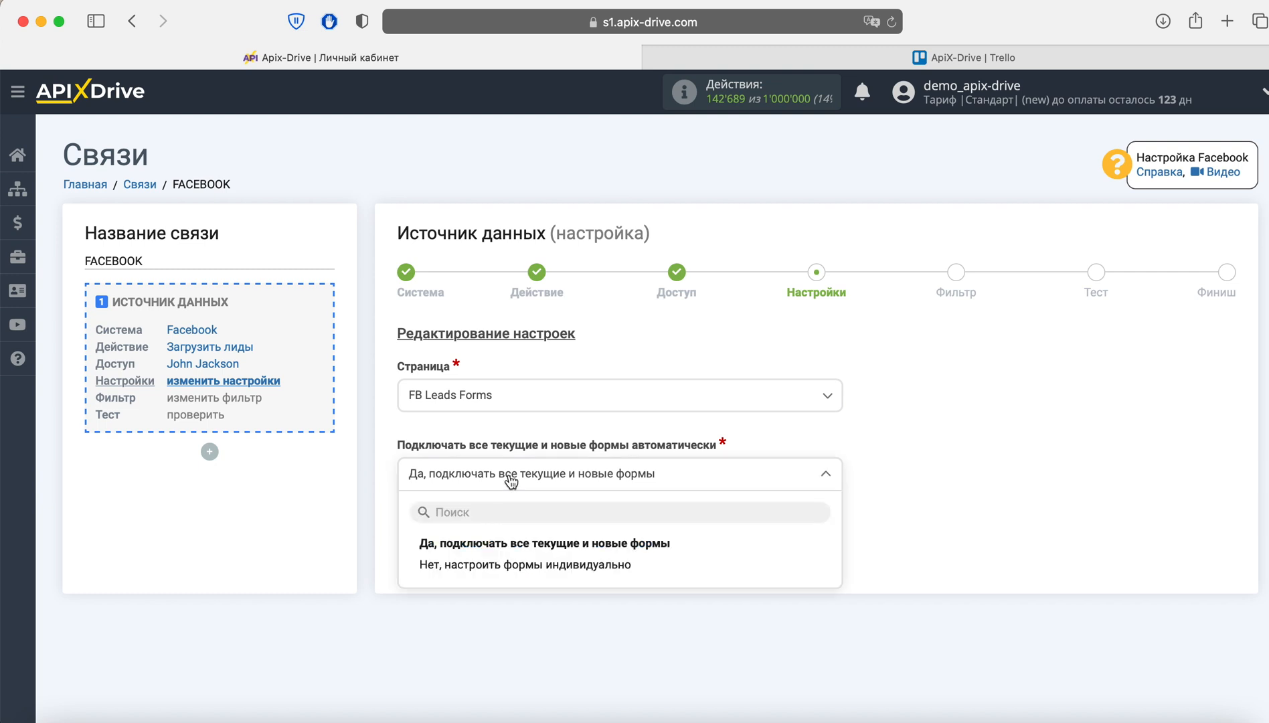
click(515, 566)
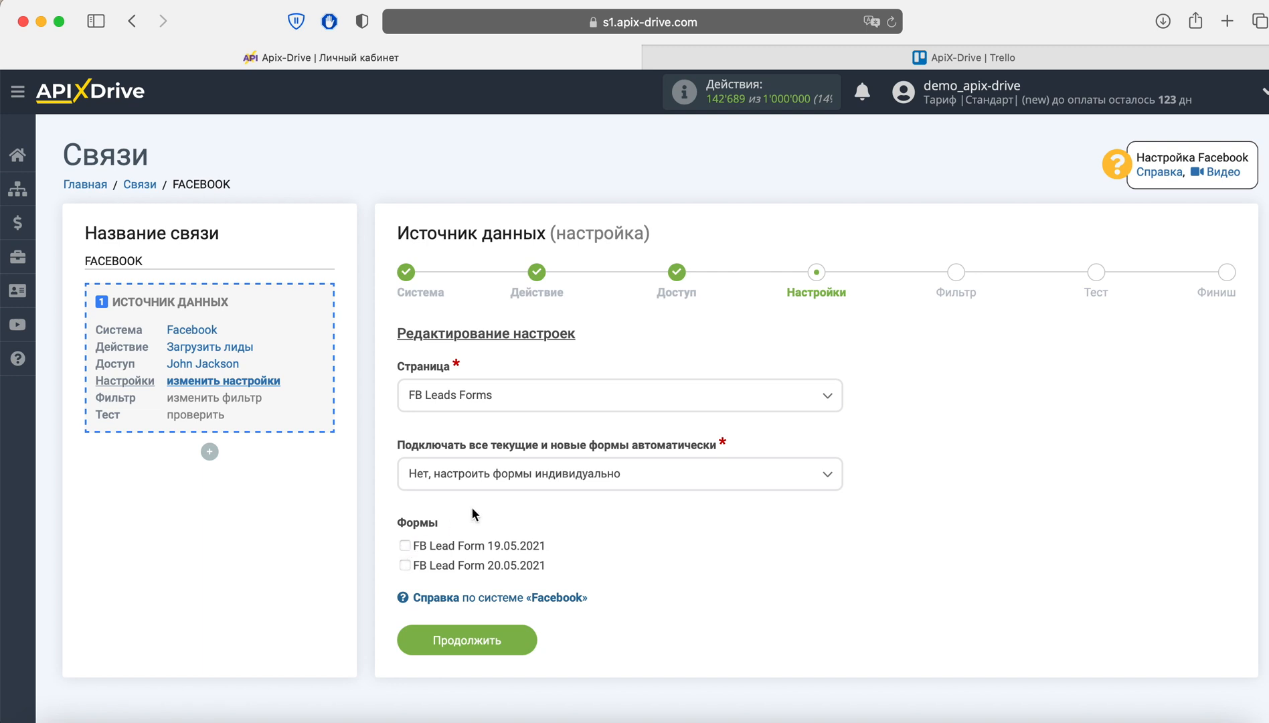
click(498, 475)
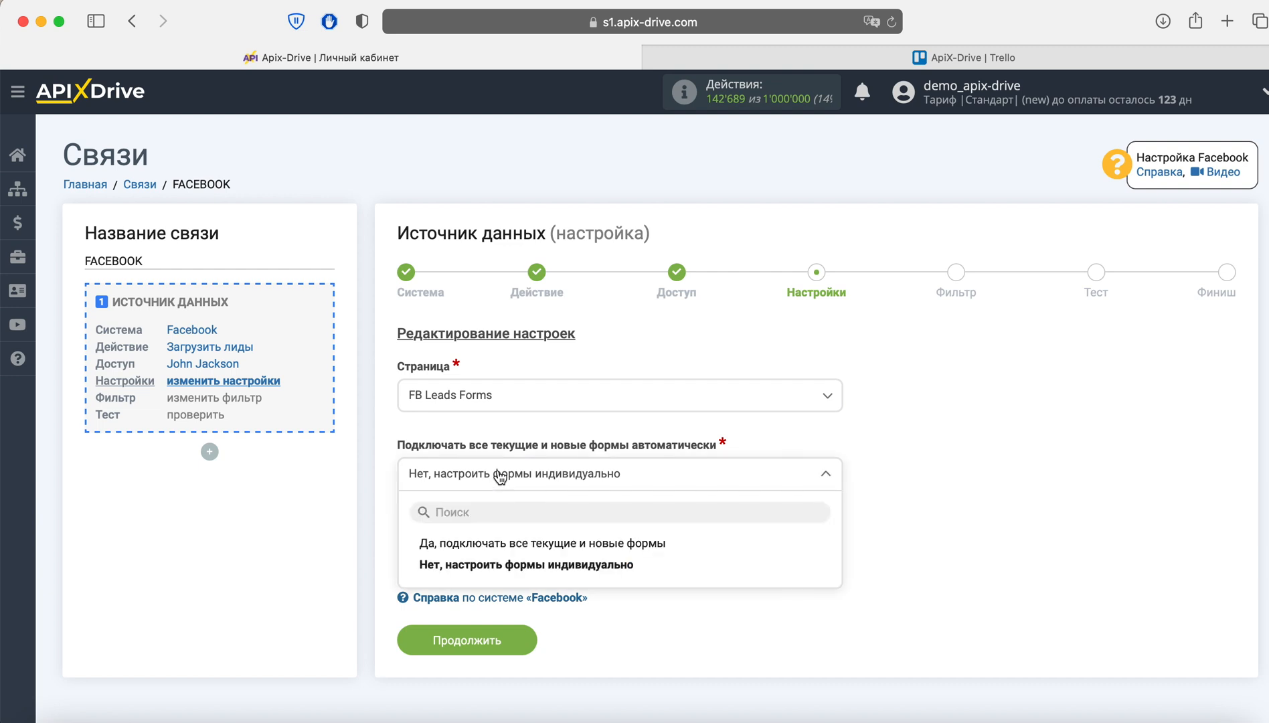
click(511, 544)
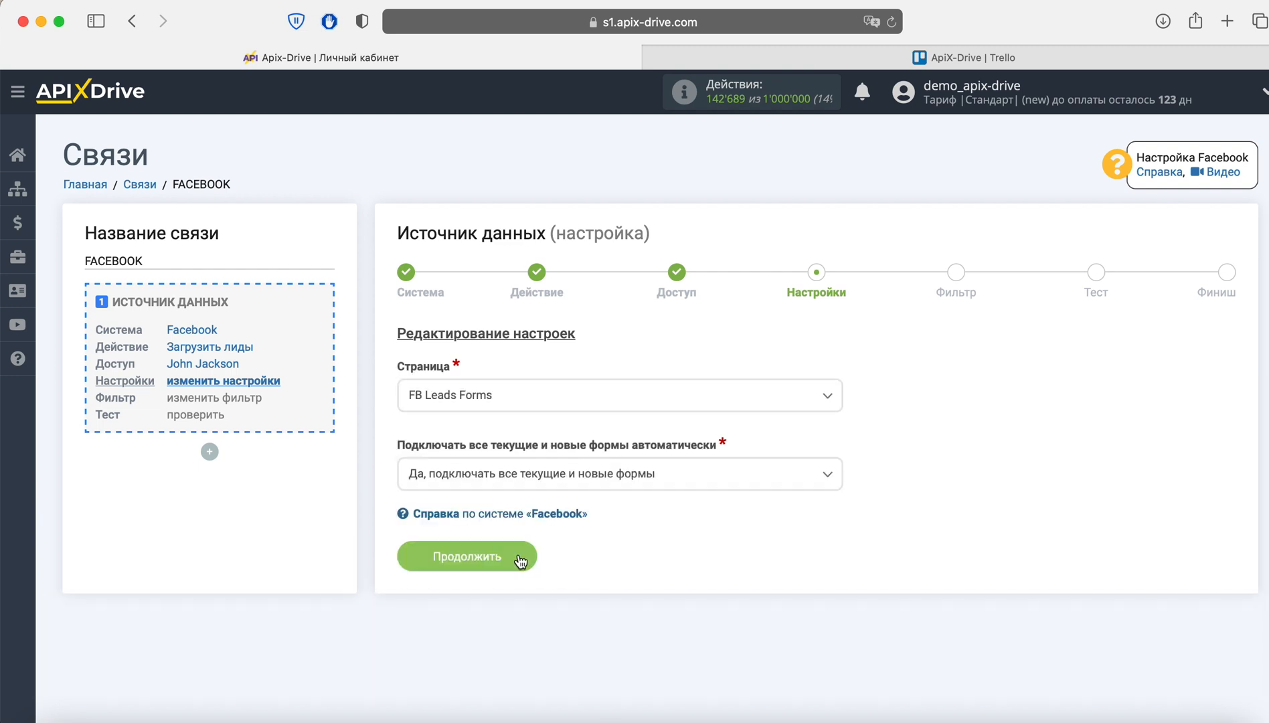
click(519, 556)
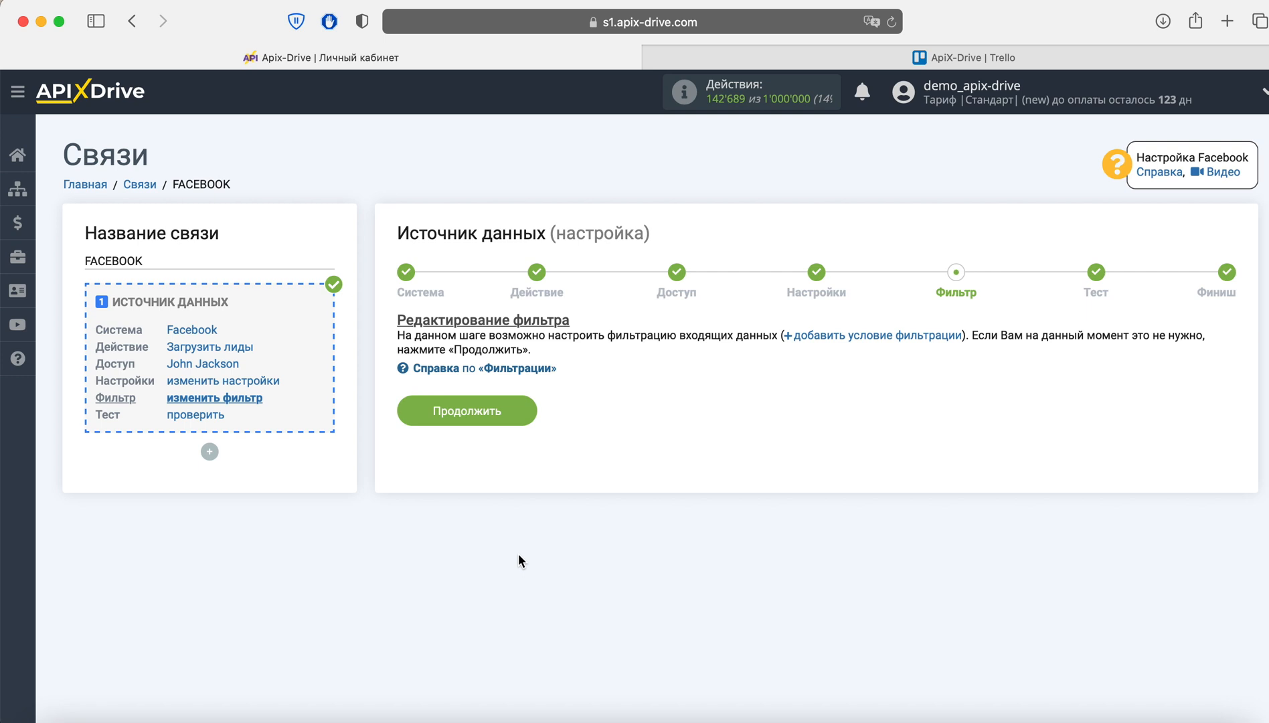
- Skip the filter, review the sample lead data, and finish the Facebook source setup
click(517, 421)
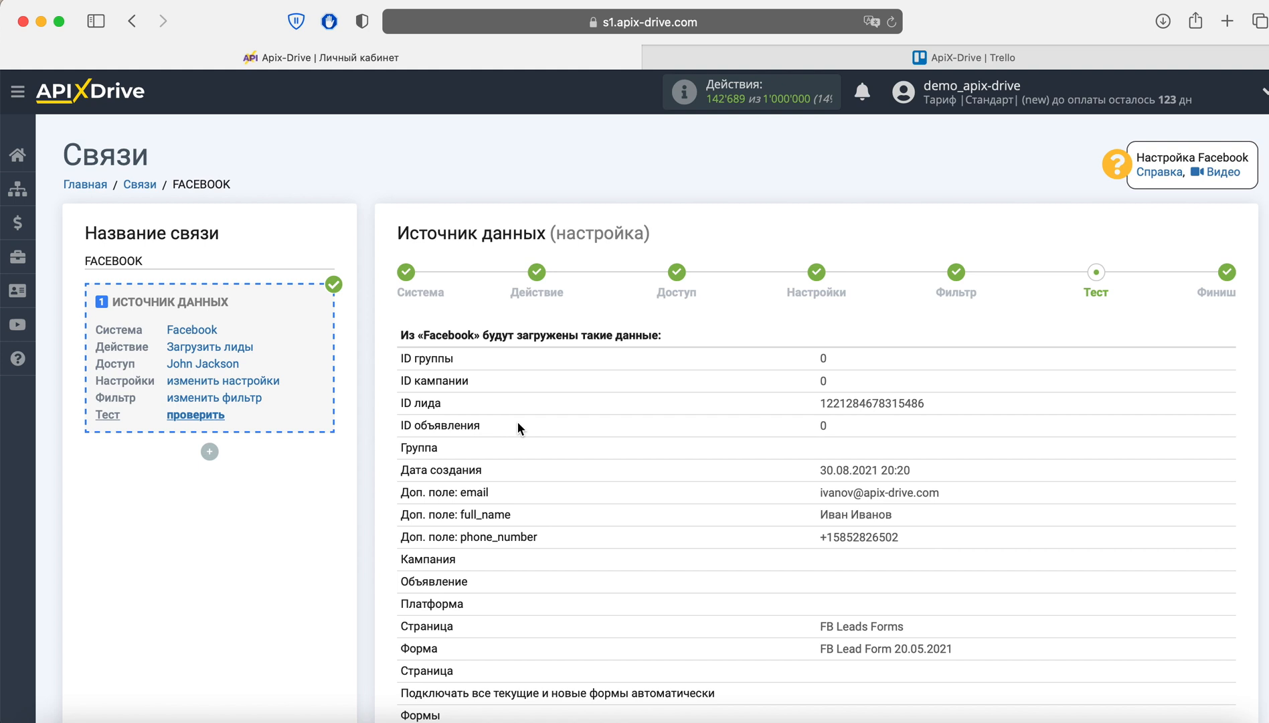
scroll(517, 422, down, 3)
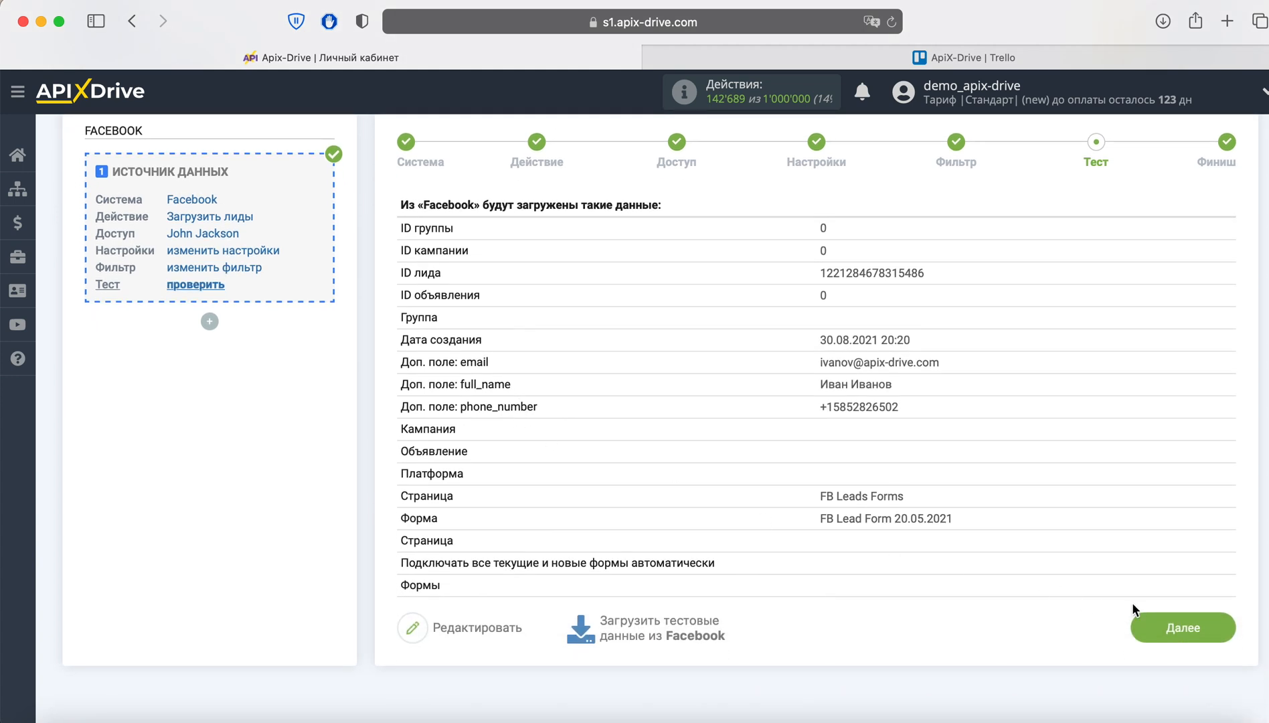
click(1151, 622)
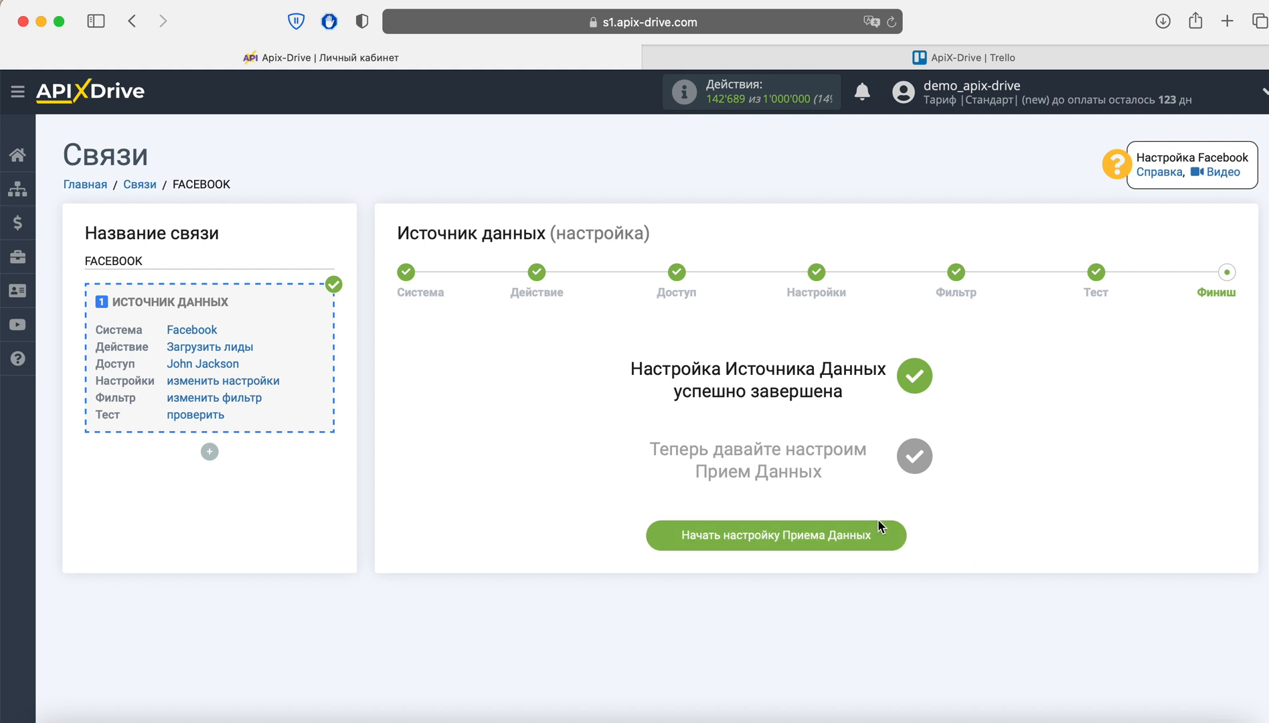
- Start receiving-side setup with Trello as the receiving system
click(882, 535)
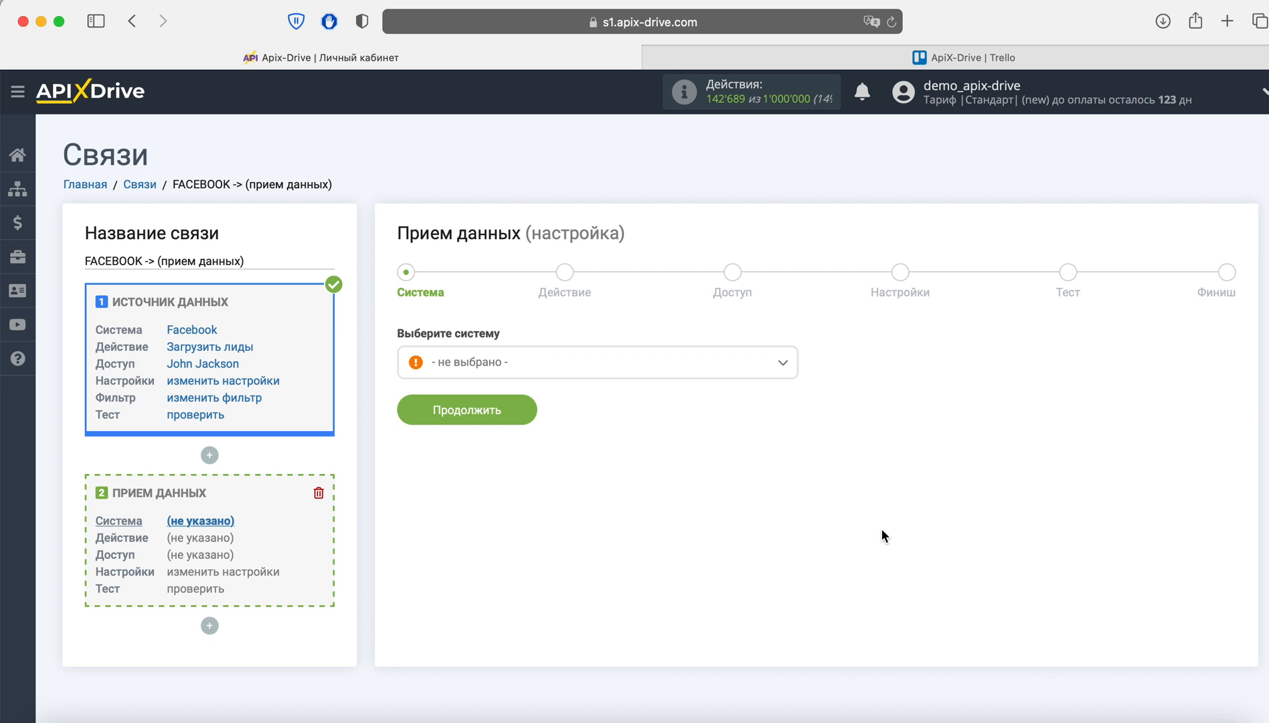
click(648, 372)
scroll(671, 508, down, 5)
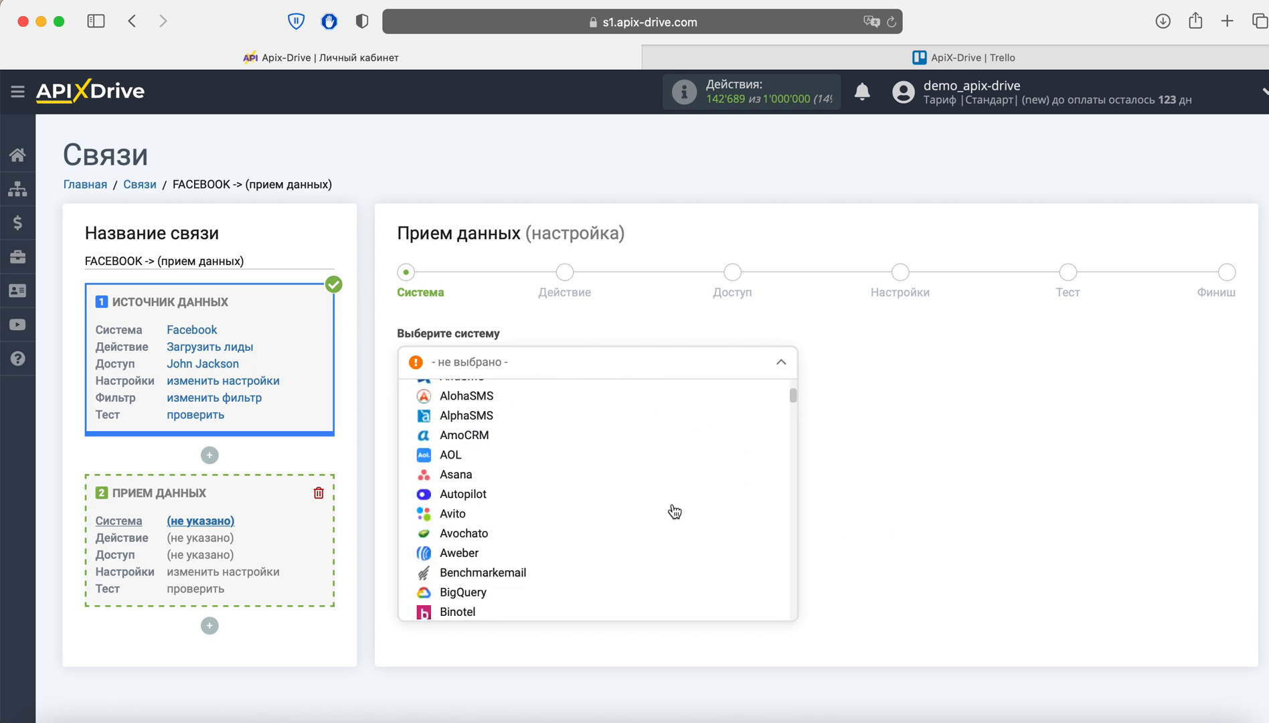
scroll(680, 510, down, 20)
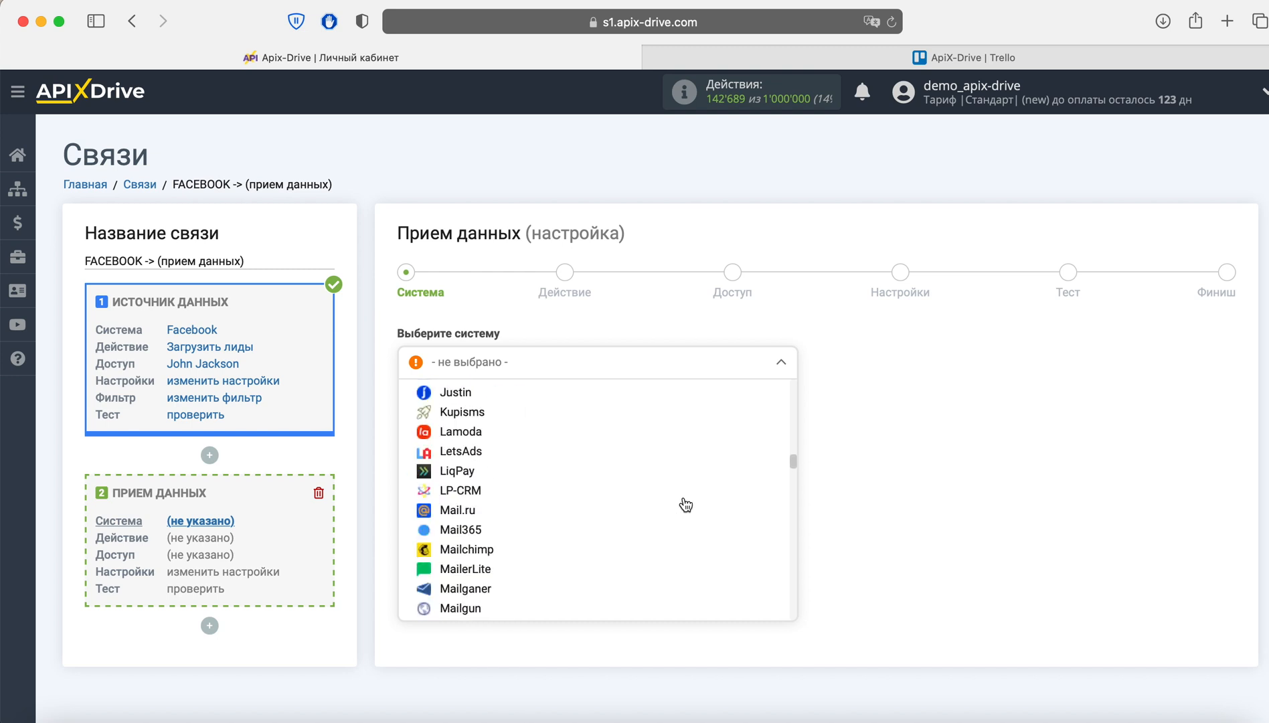
scroll(685, 504, down, 20)
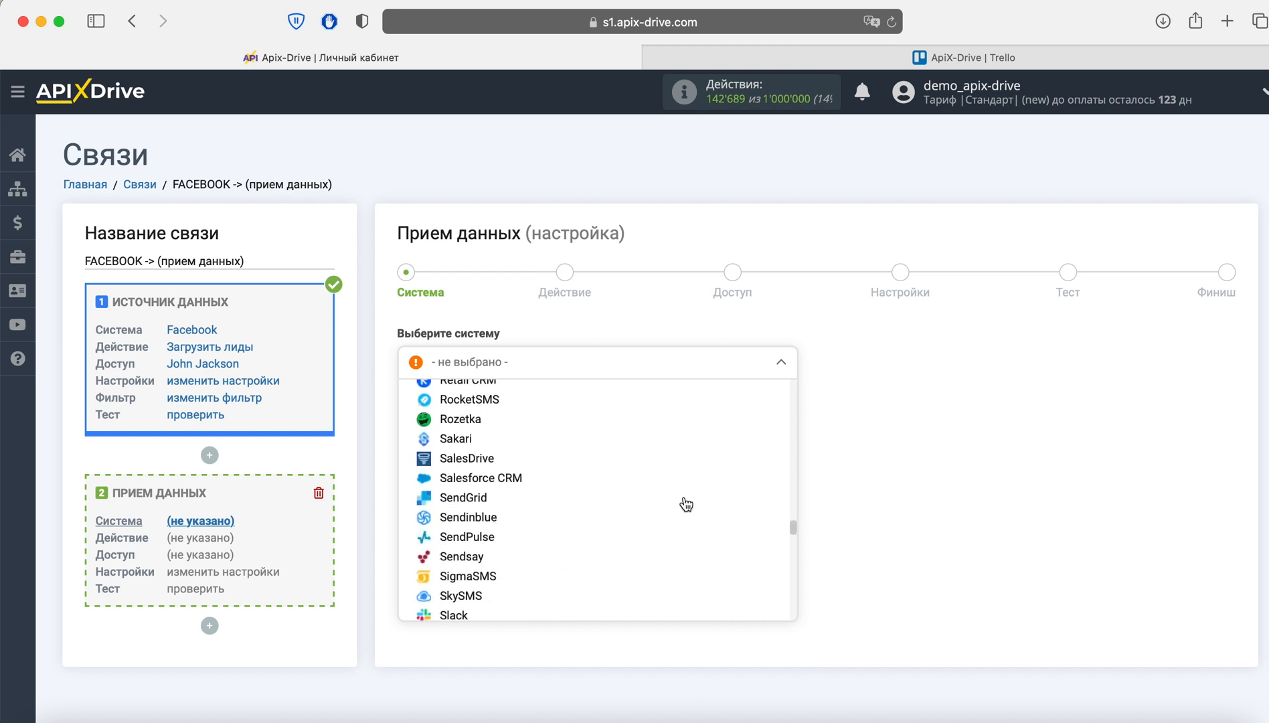
scroll(685, 503, down, 15)
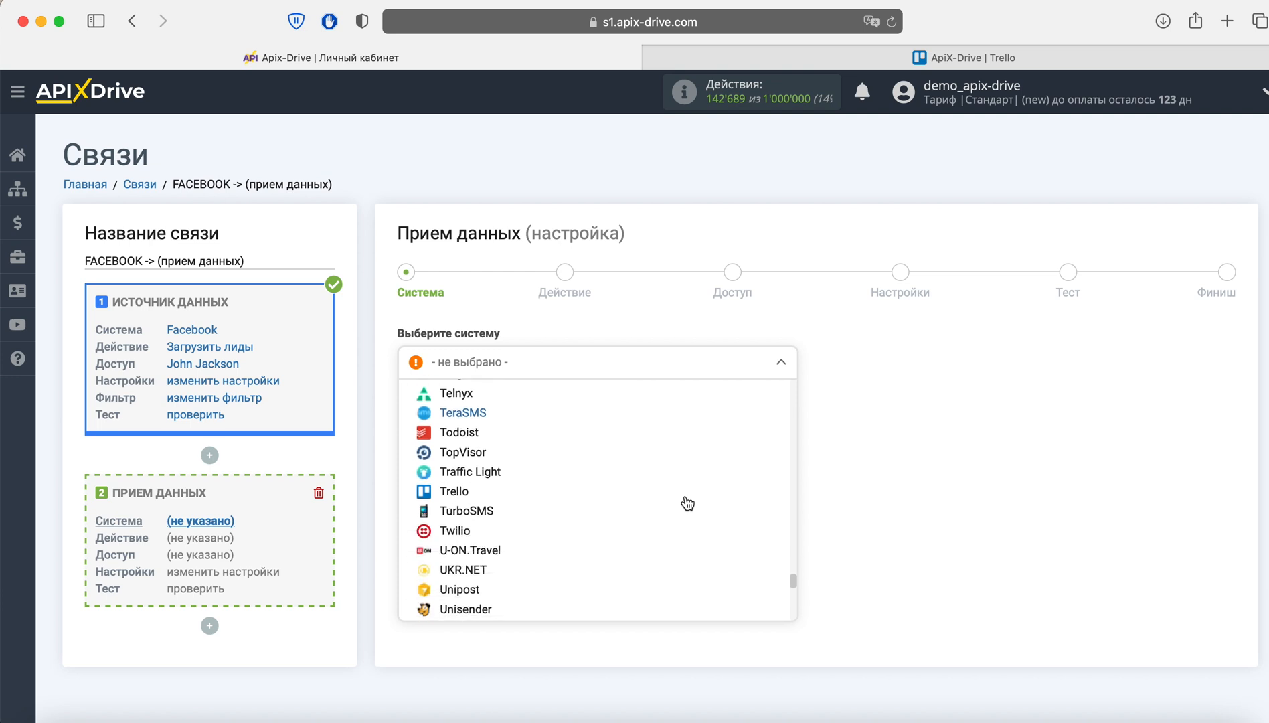
click(475, 481)
click(523, 406)
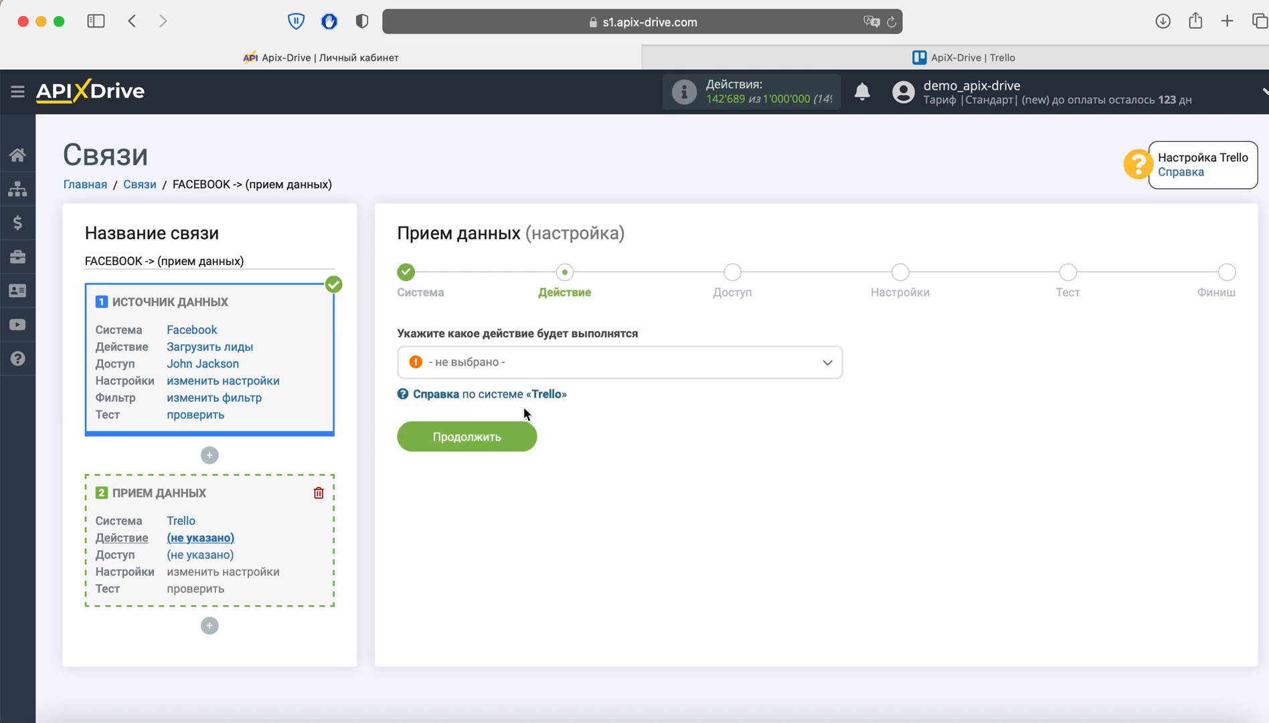
- Choose 'Создать карточку' as the Trello action and continue
click(543, 370)
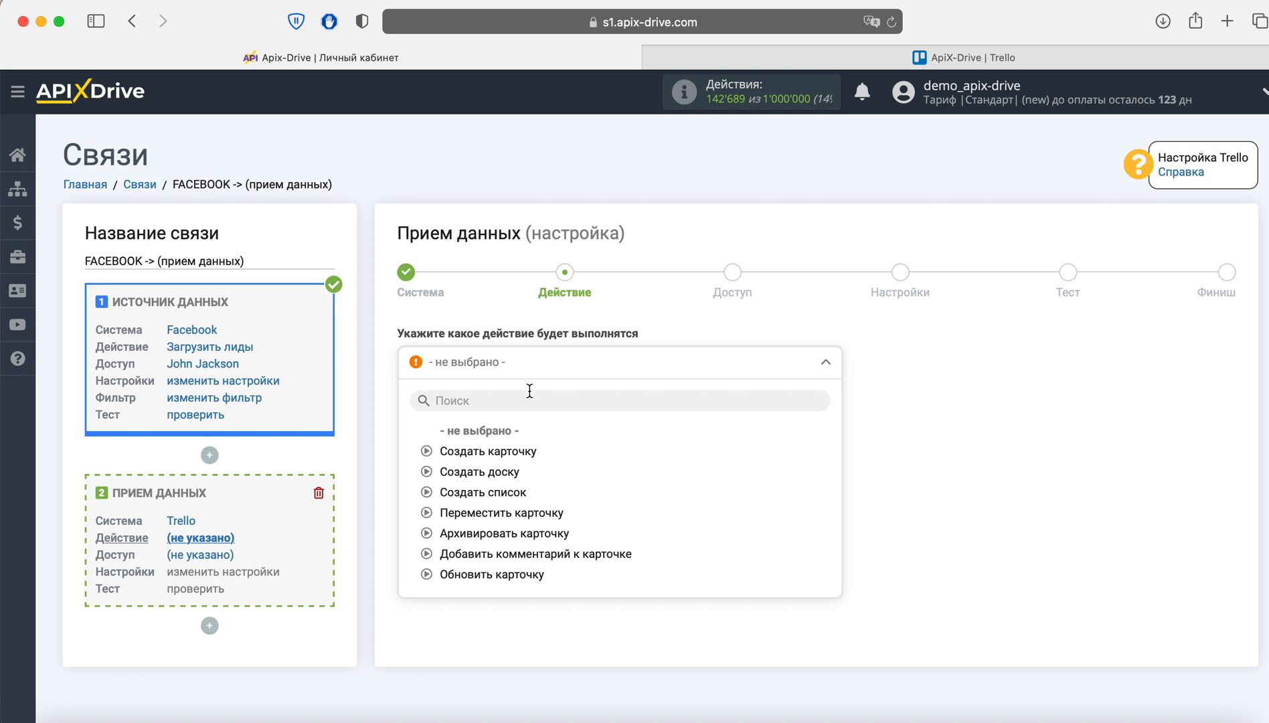
click(516, 450)
click(523, 443)
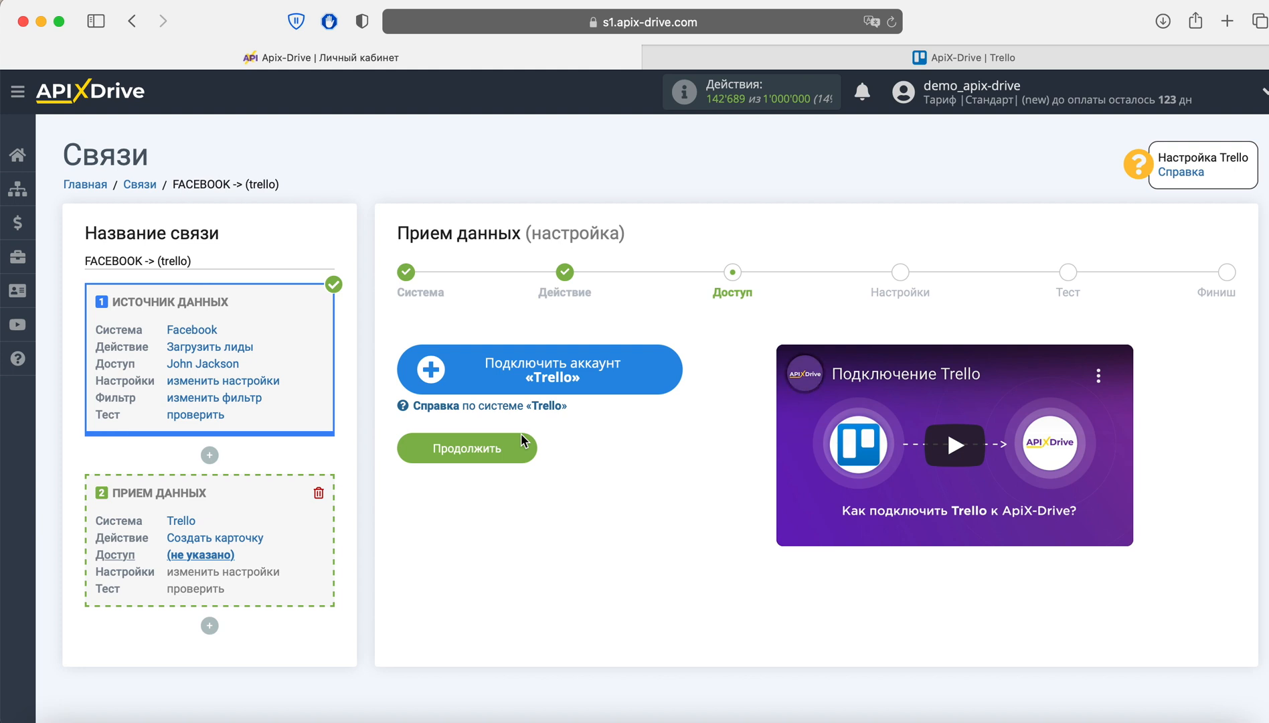
- Sign into Trello with the account e-mail and password
click(673, 368)
scroll(673, 369, down, 3)
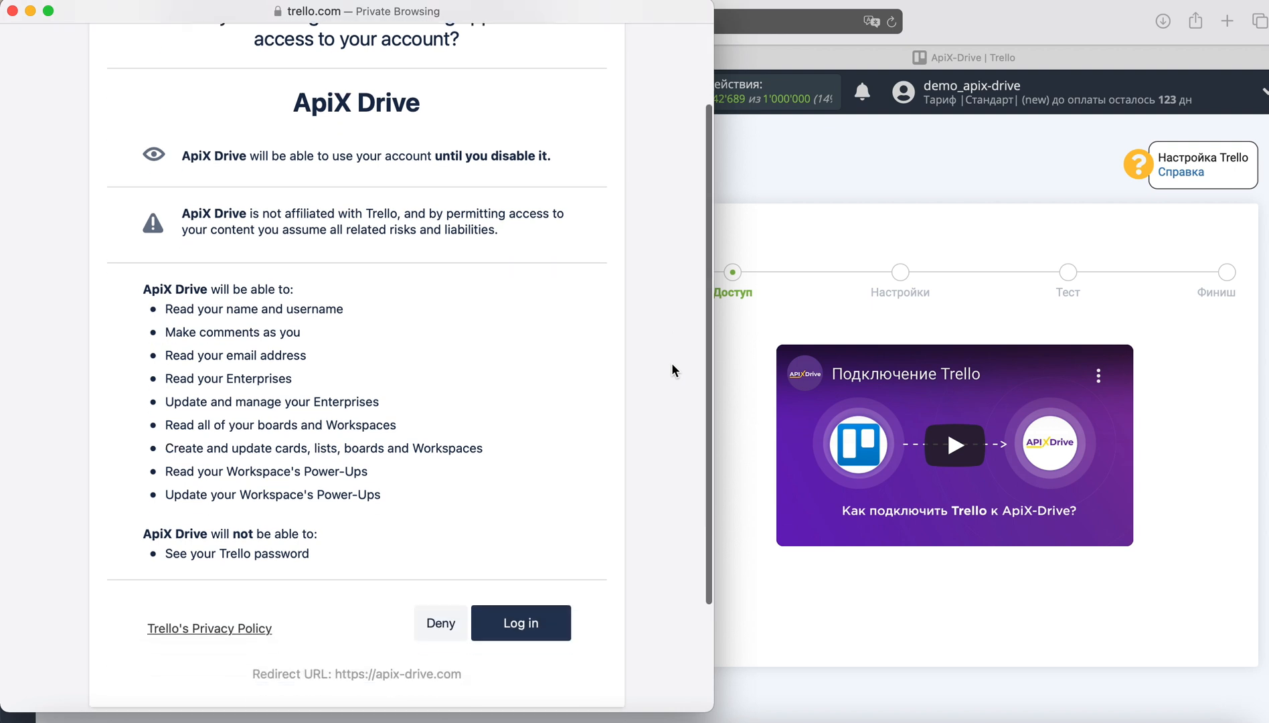
click(512, 621)
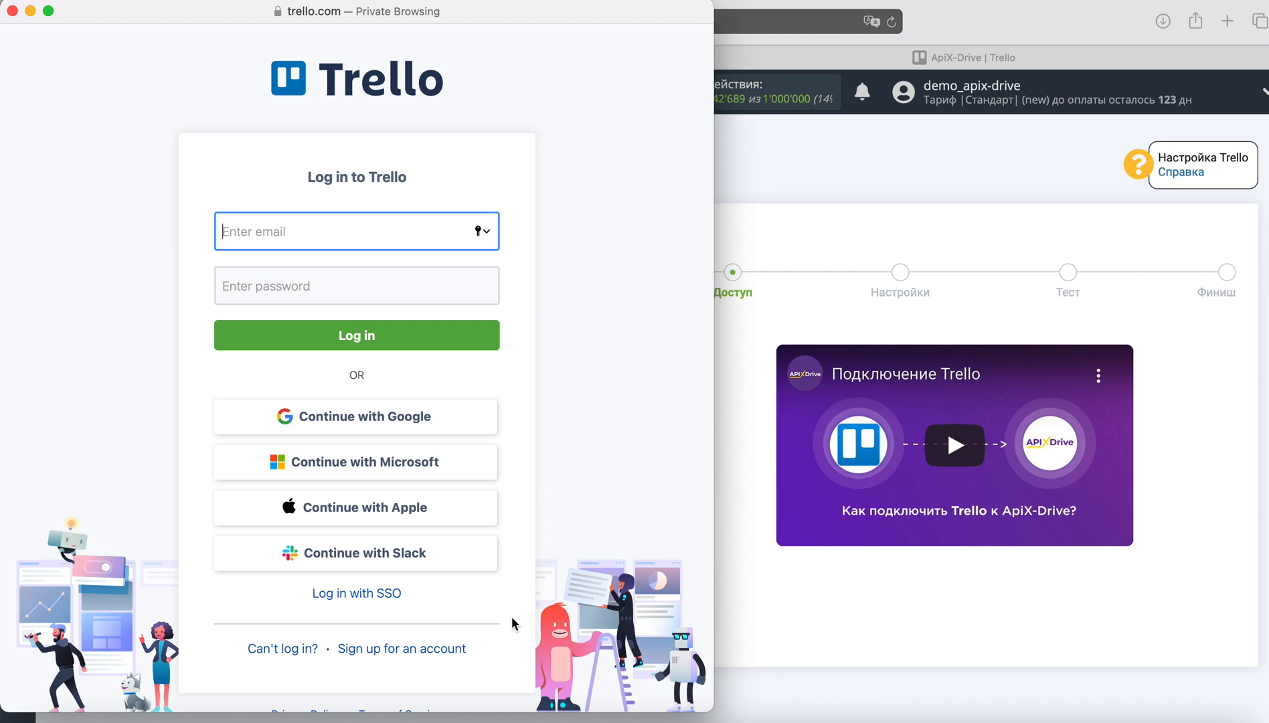
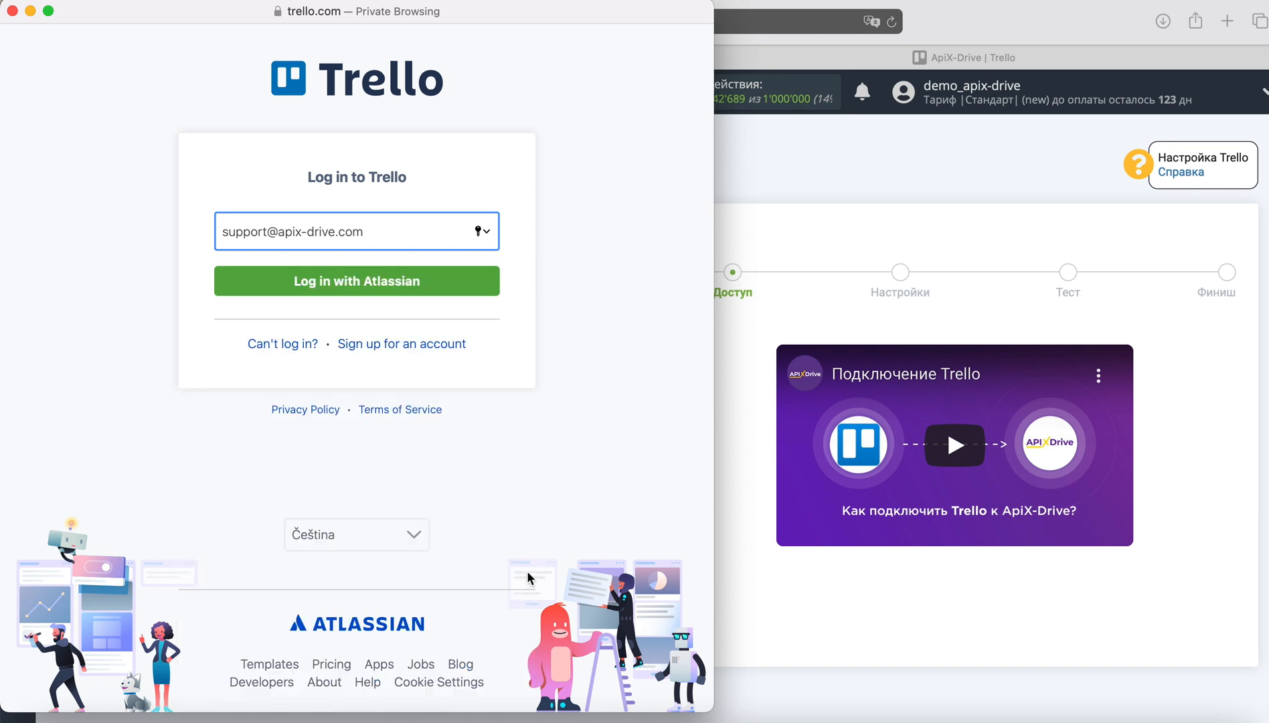
click(422, 291)
text(*******)
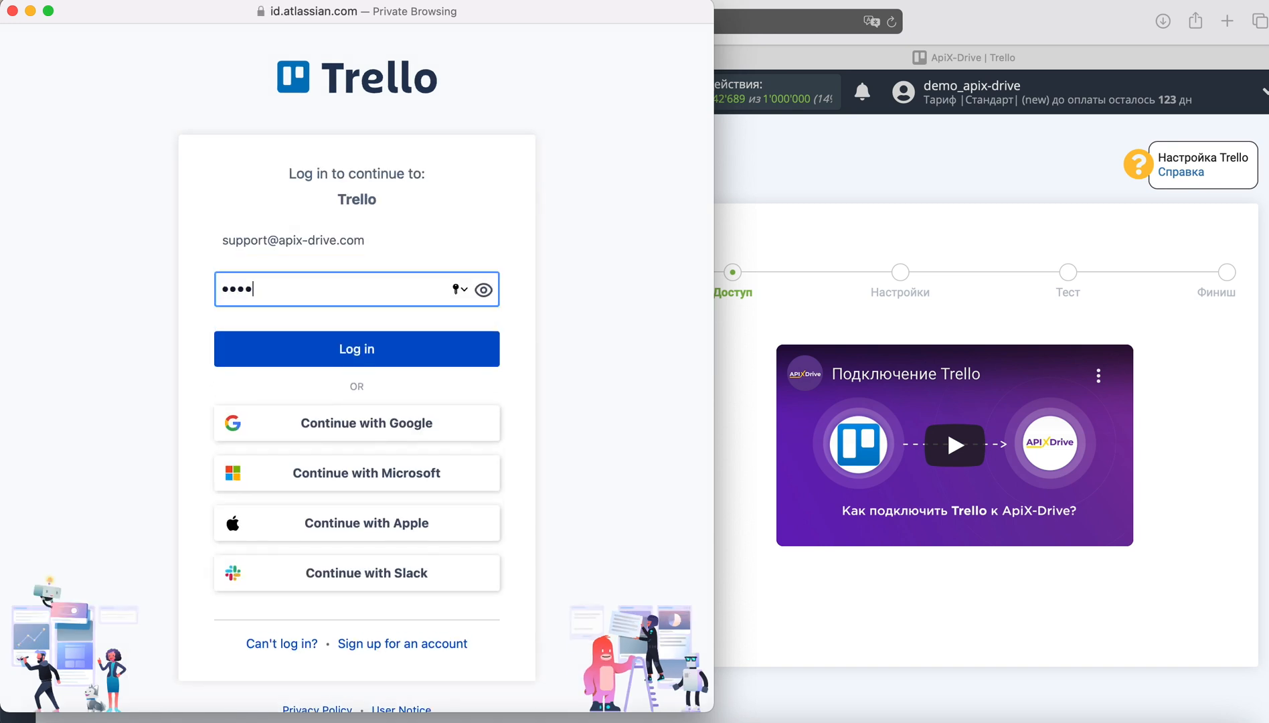
text(*****)
click(409, 340)
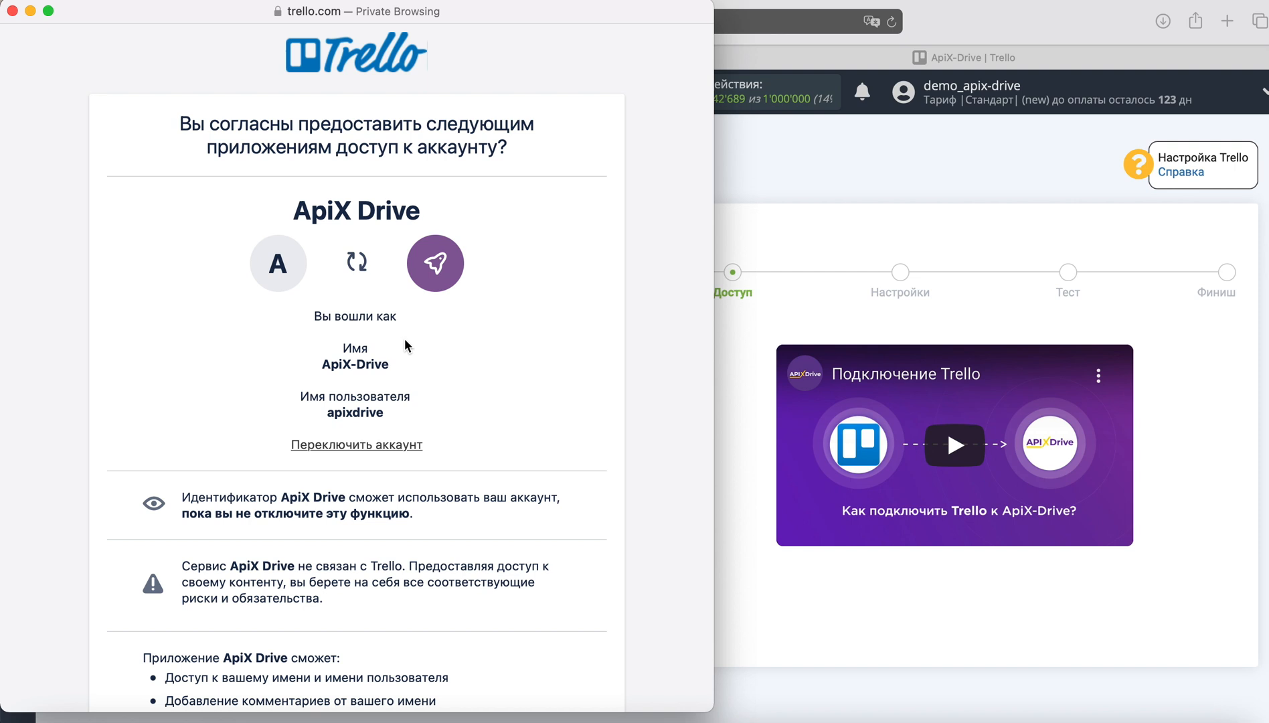
- Allow ApiX Drive access to the Trello account on the consent page
scroll(405, 342, down, 10)
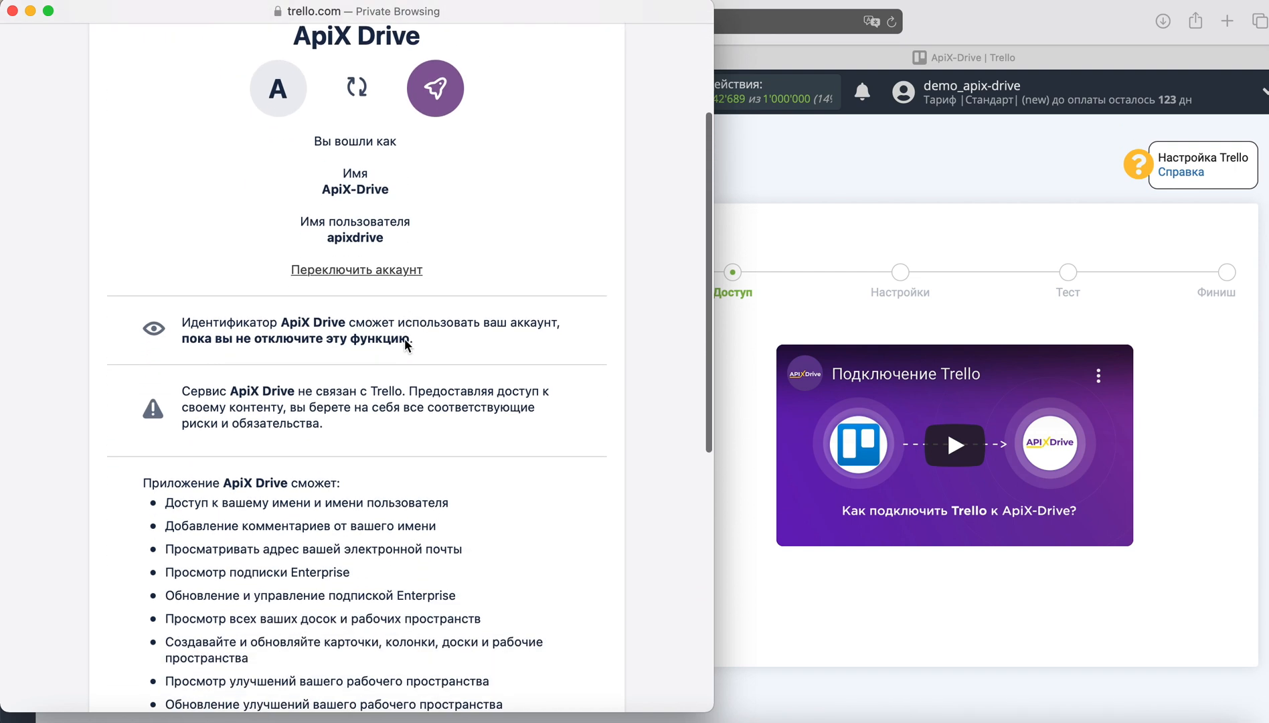
scroll(405, 344, down, 3)
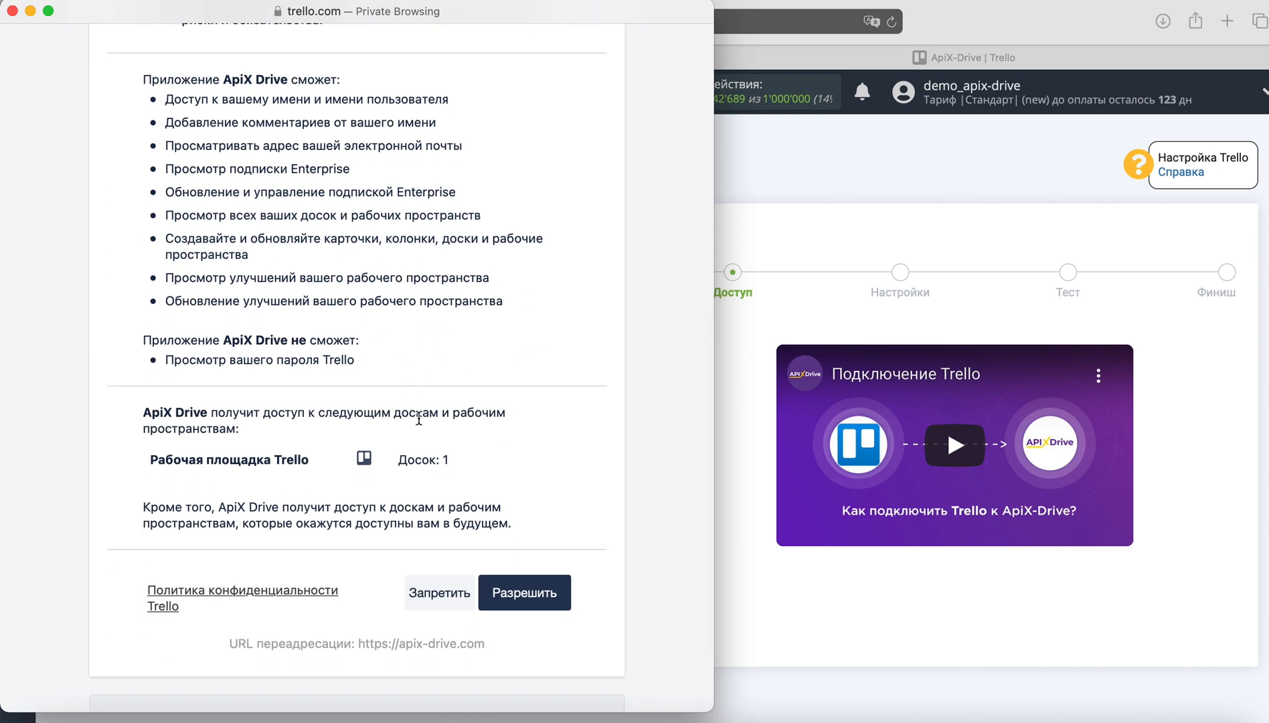
click(523, 591)
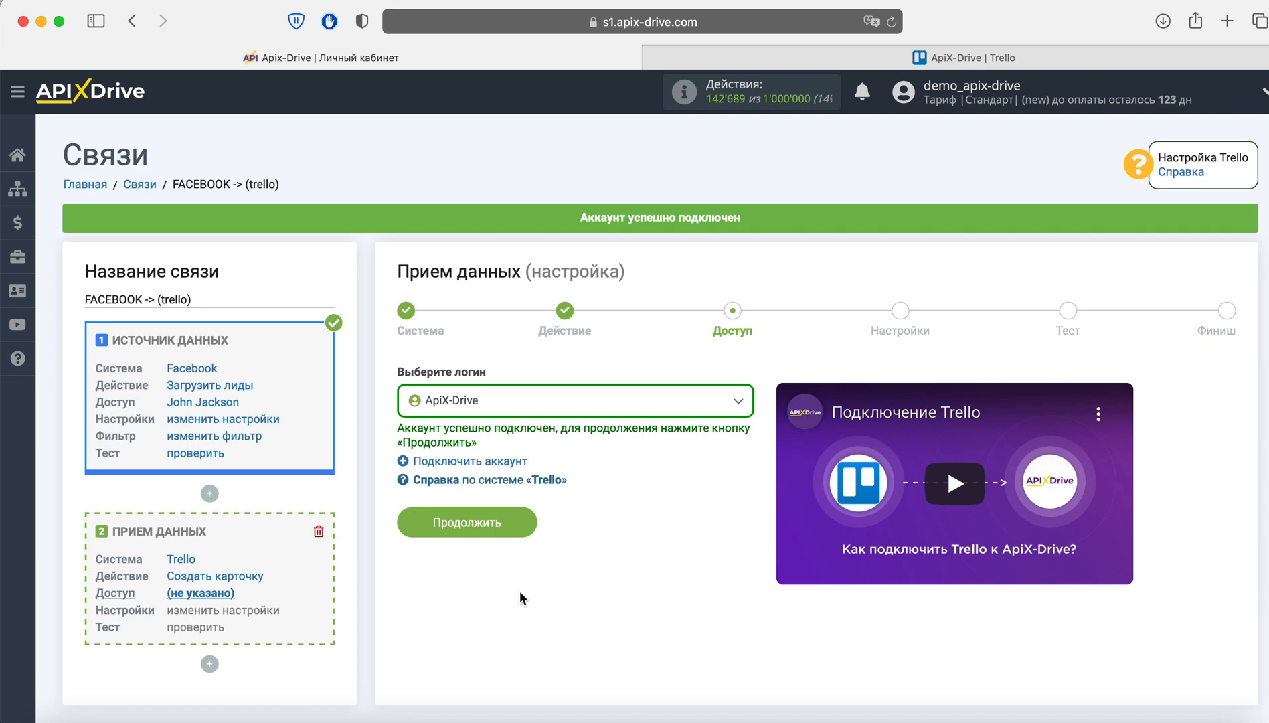
- Select the connected Trello login and continue to the card settings
click(509, 401)
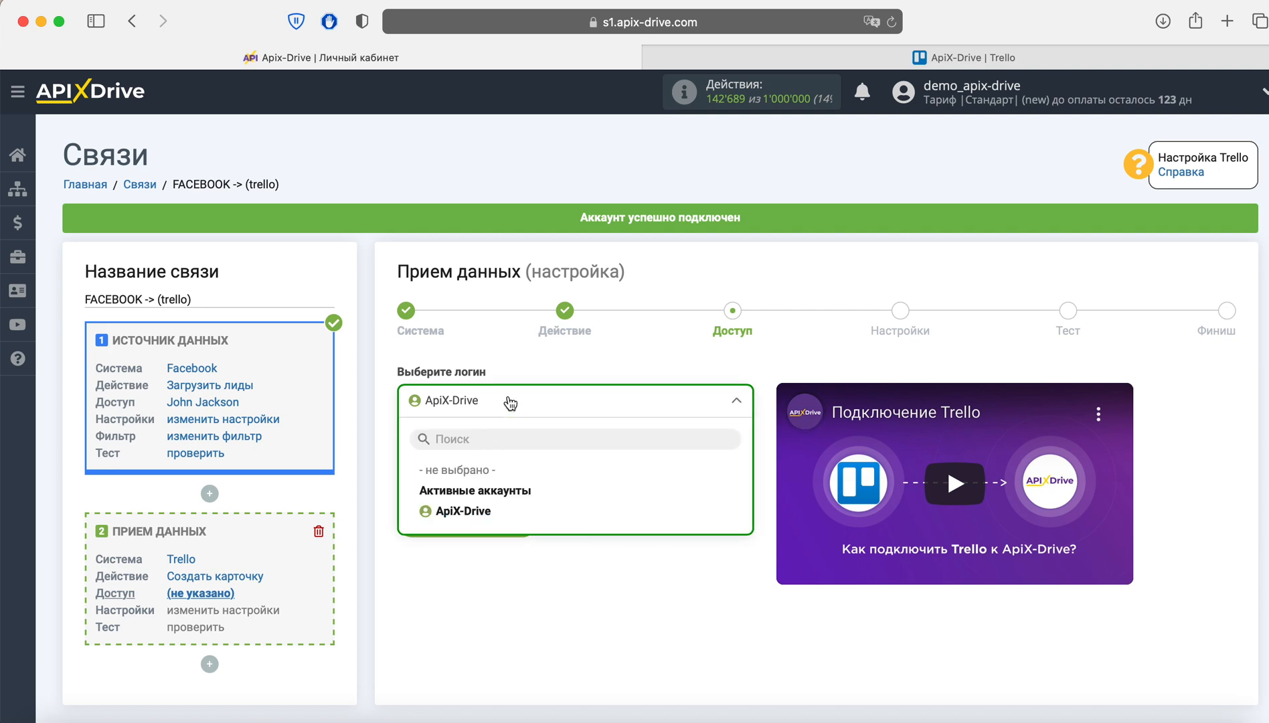
click(490, 512)
click(510, 524)
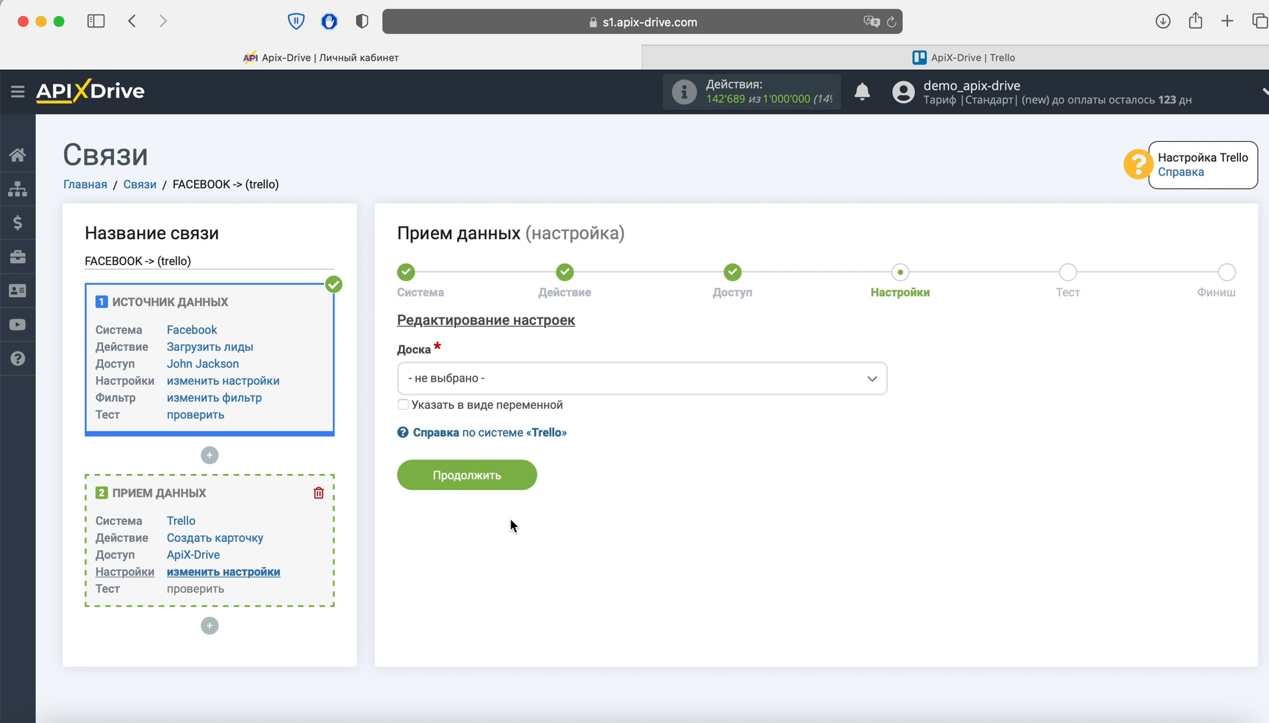
- Choose board 'ApiX-Drive' and list 'В процессе' for new cards
click(511, 381)
click(446, 469)
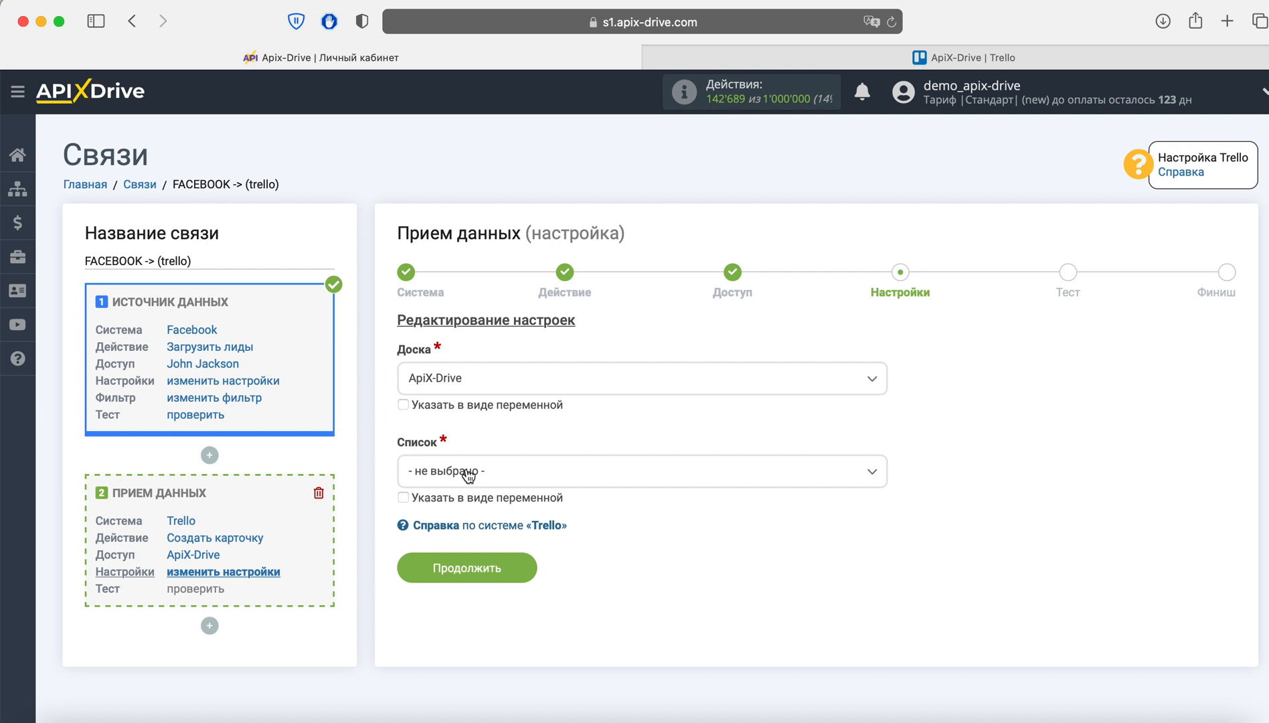
click(467, 476)
click(464, 562)
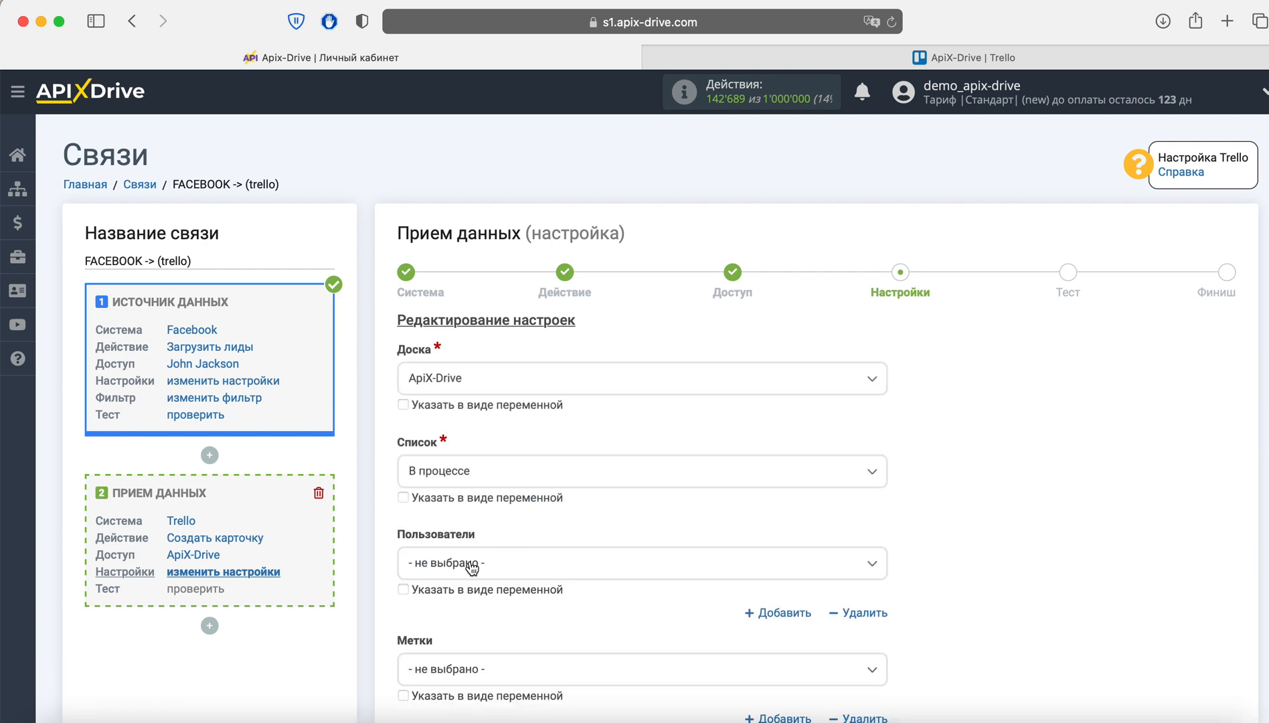
scroll(472, 567, down, 8)
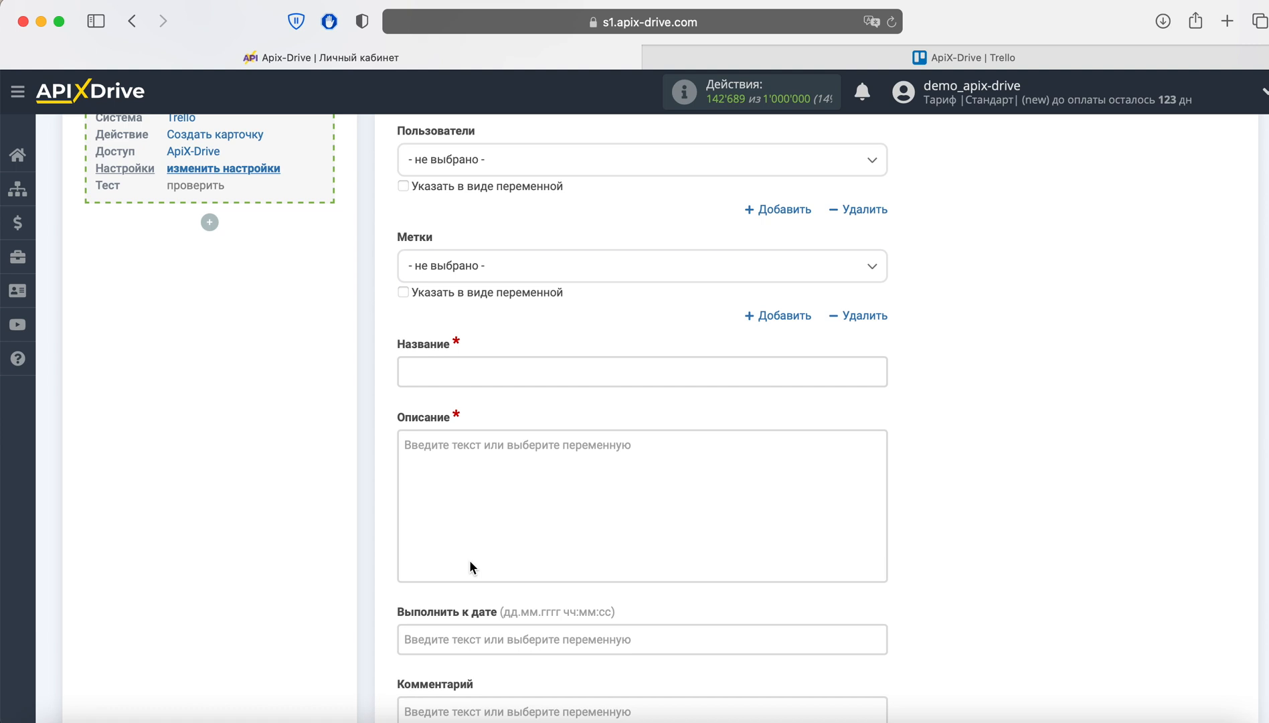
- Set the card Название to 'Новый лид из Facebook' followed by the full_name variable
click(467, 370)
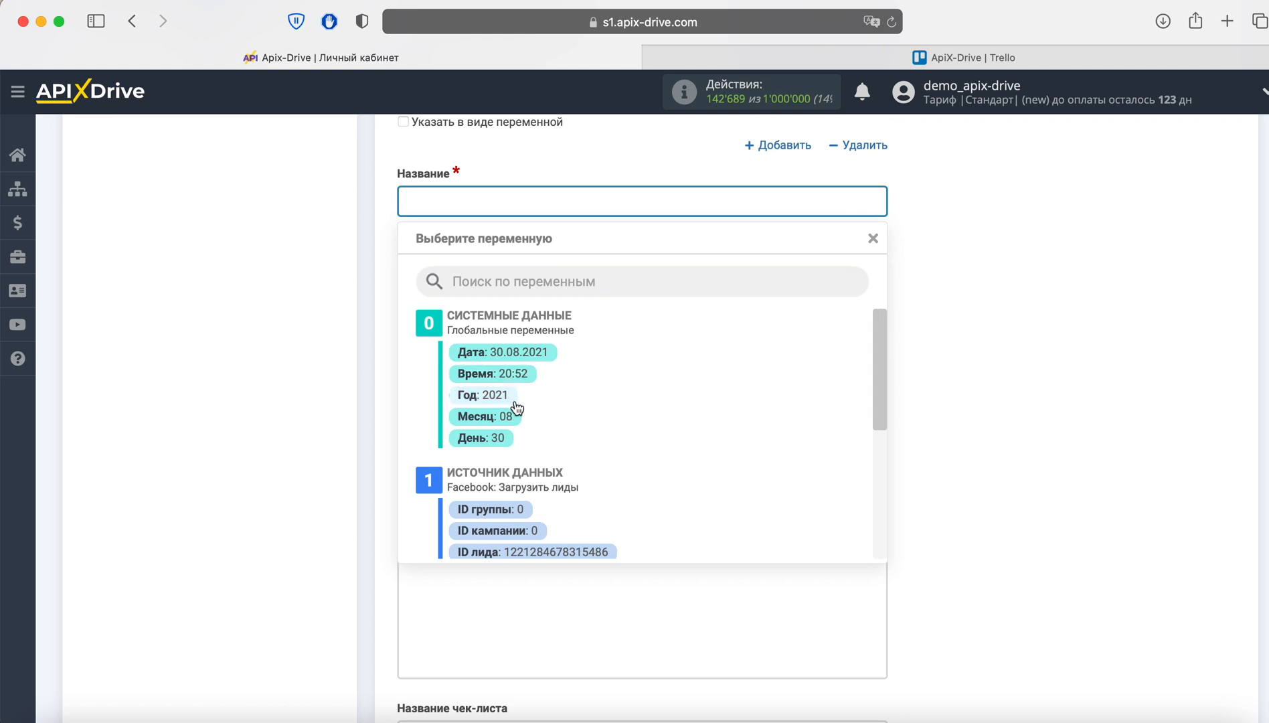
scroll(512, 405, down, 5)
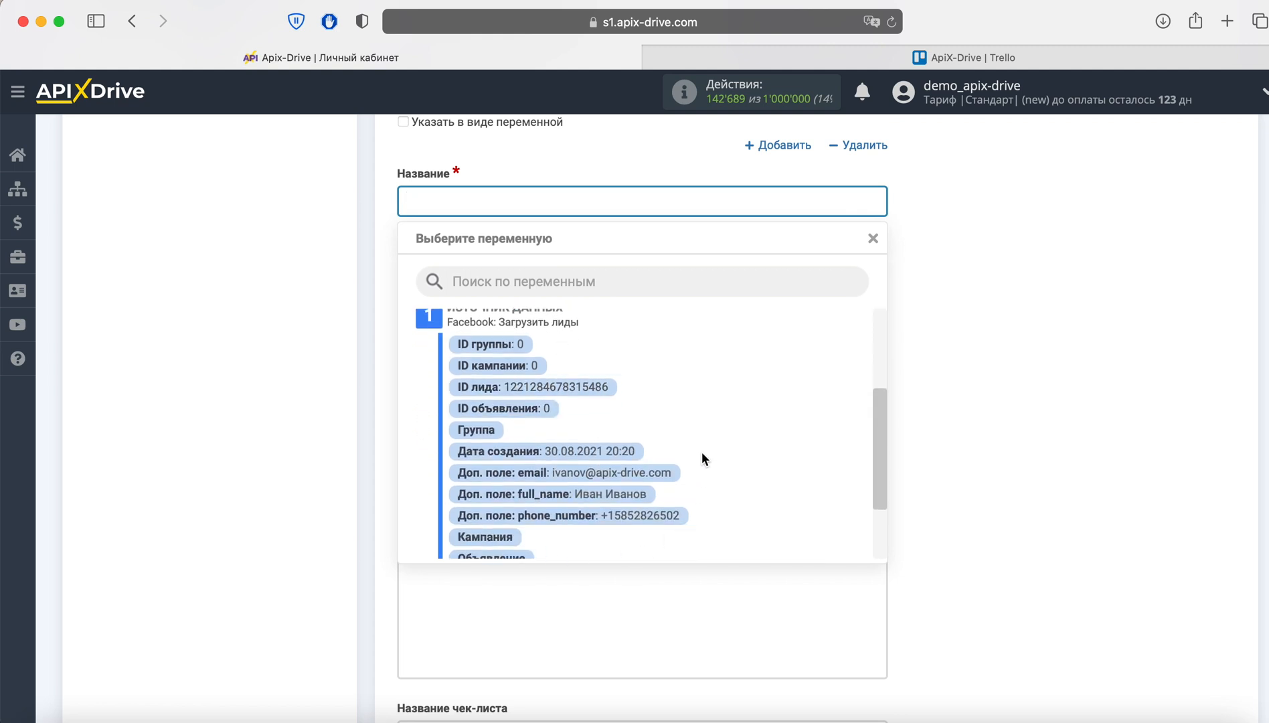
click(616, 494)
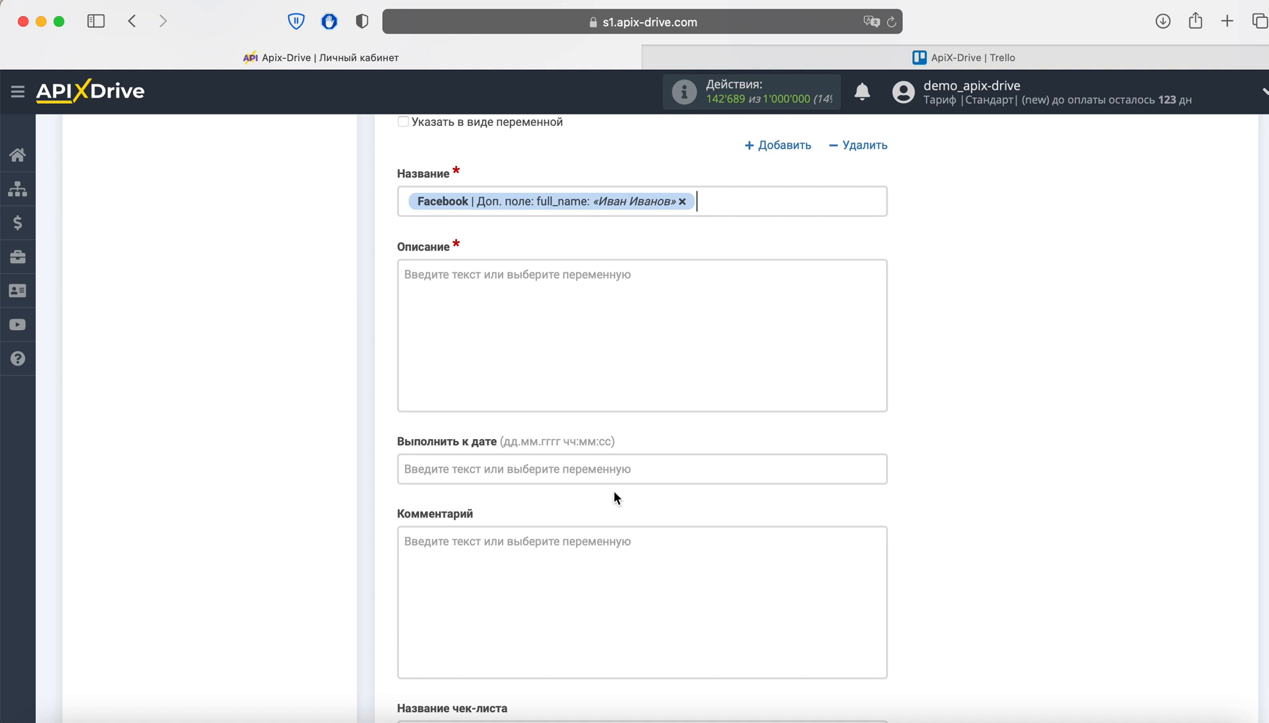
click(404, 201)
text(Новый лид и)
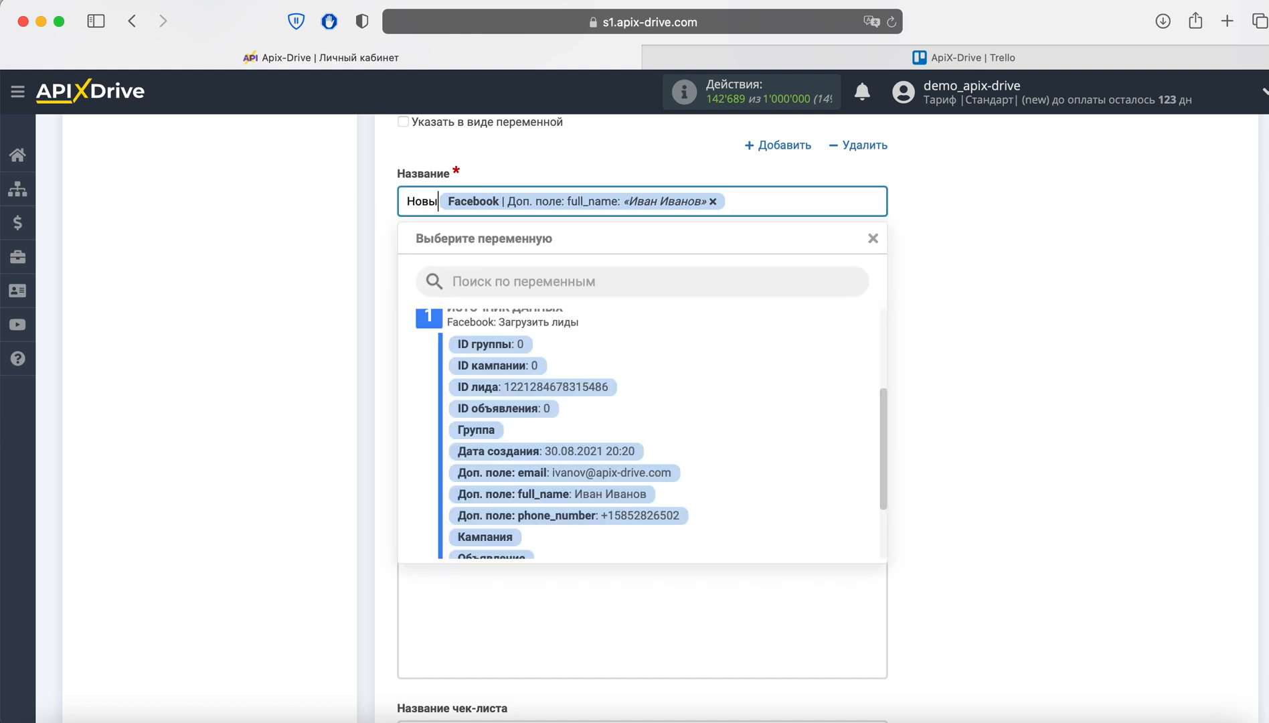
text(з Facebook)
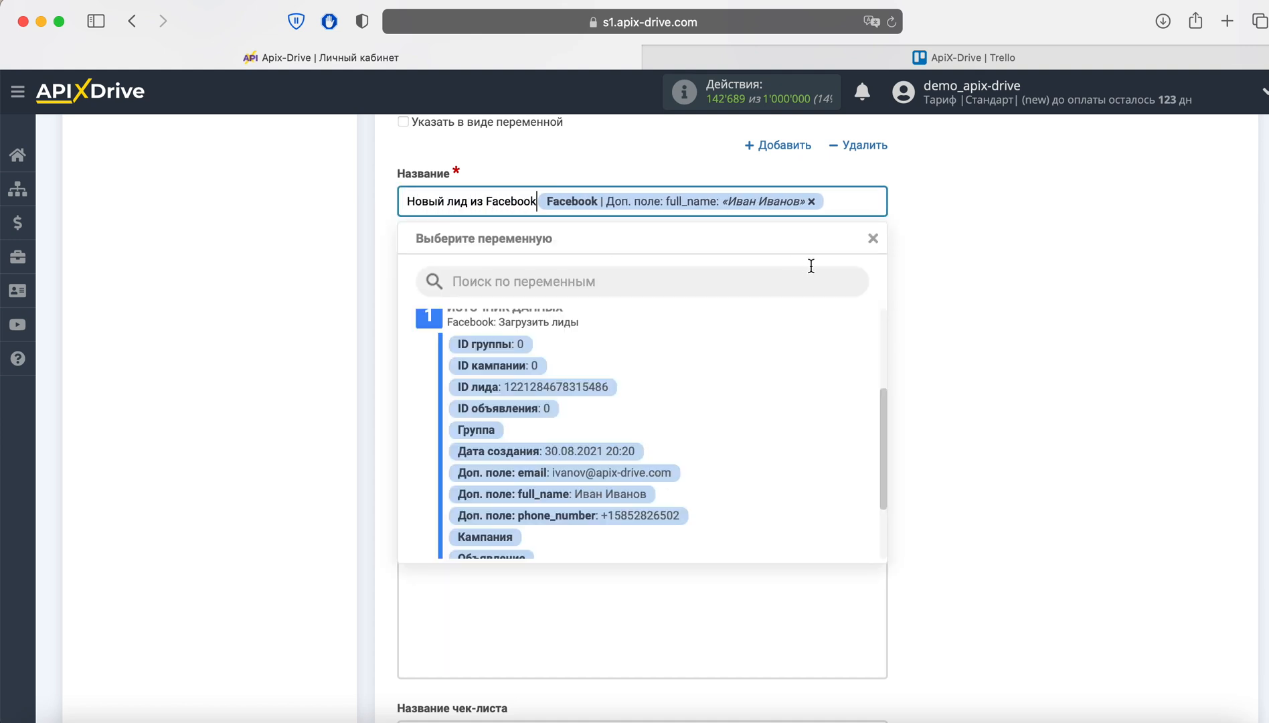
click(949, 269)
click(538, 272)
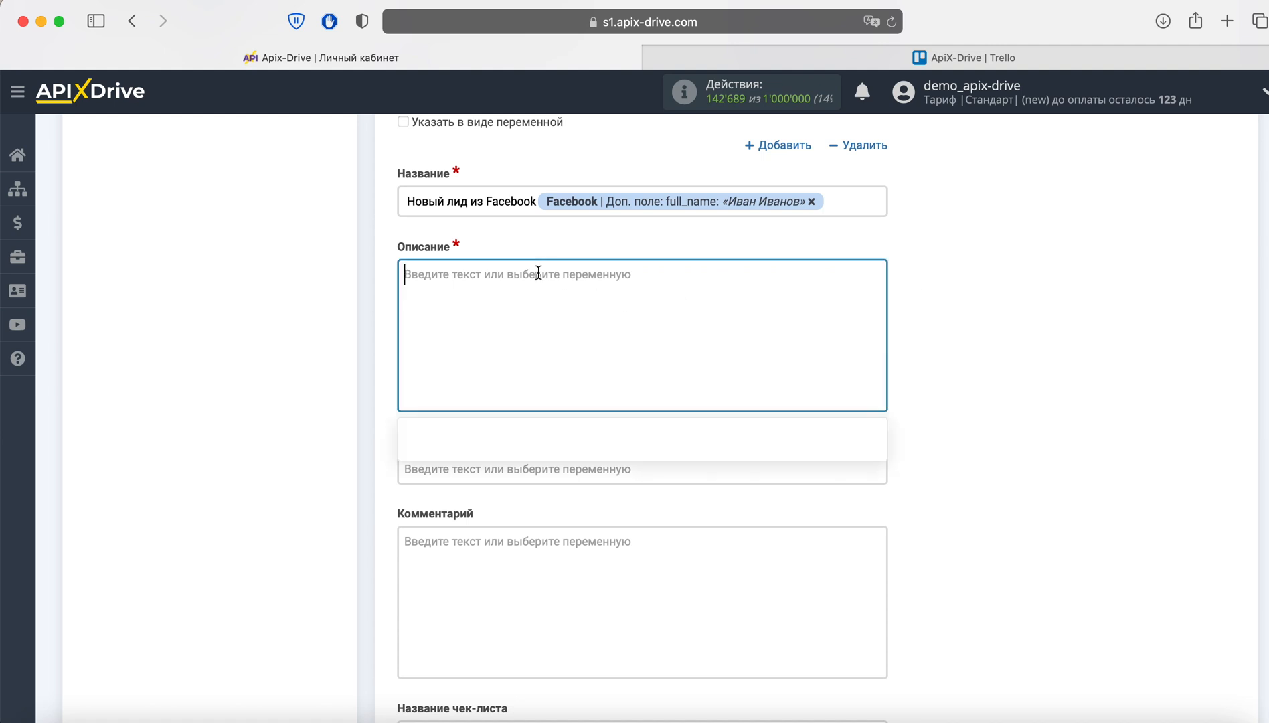
scroll(703, 522, down, 2)
- Put the lead's Дата создания and email variables on separate Описание lines
scroll(702, 526, down, 3)
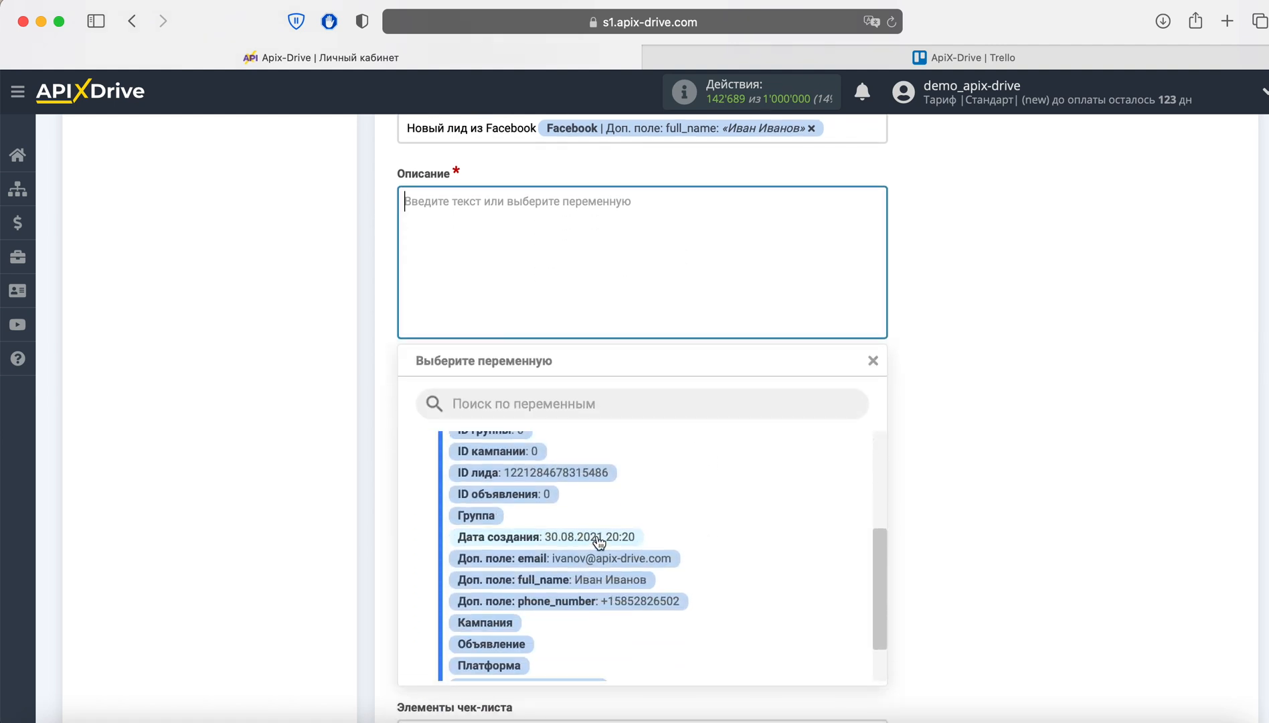
click(595, 538)
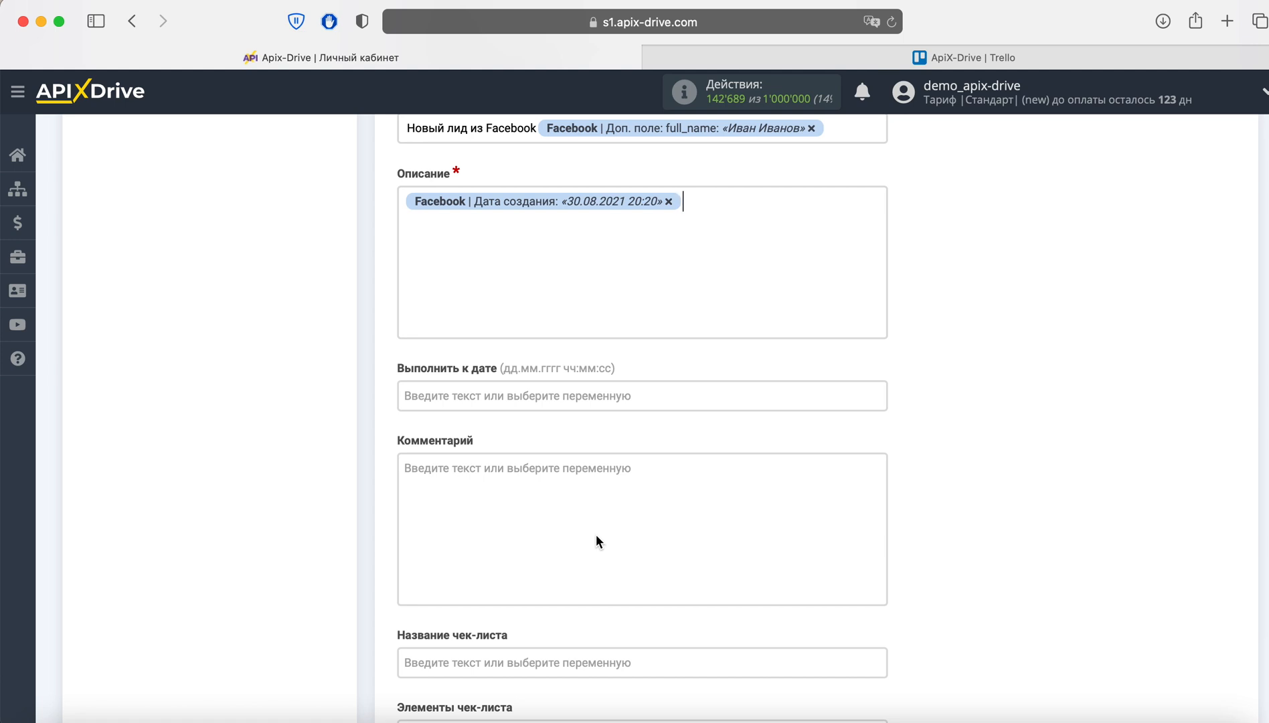
key(Return)
click(459, 213)
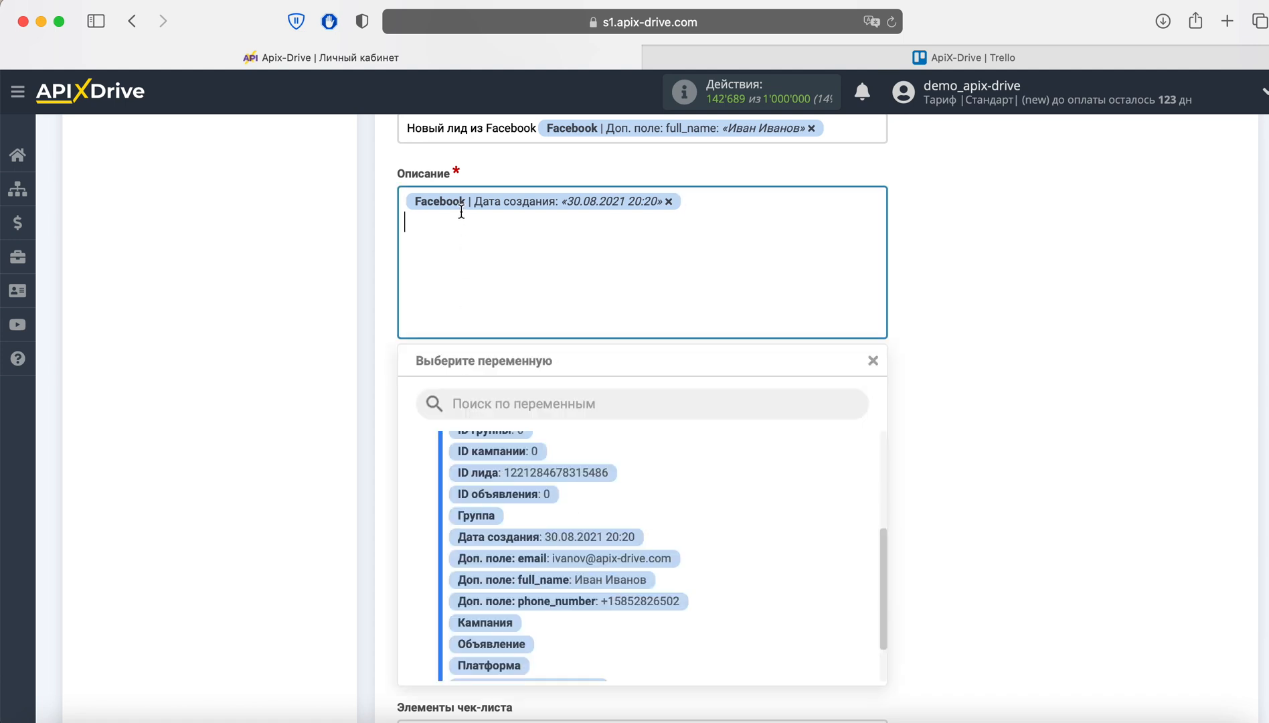
click(622, 559)
key(Return)
- Add phone_number and full_name lines to the description, then proceed to the test preview
click(485, 249)
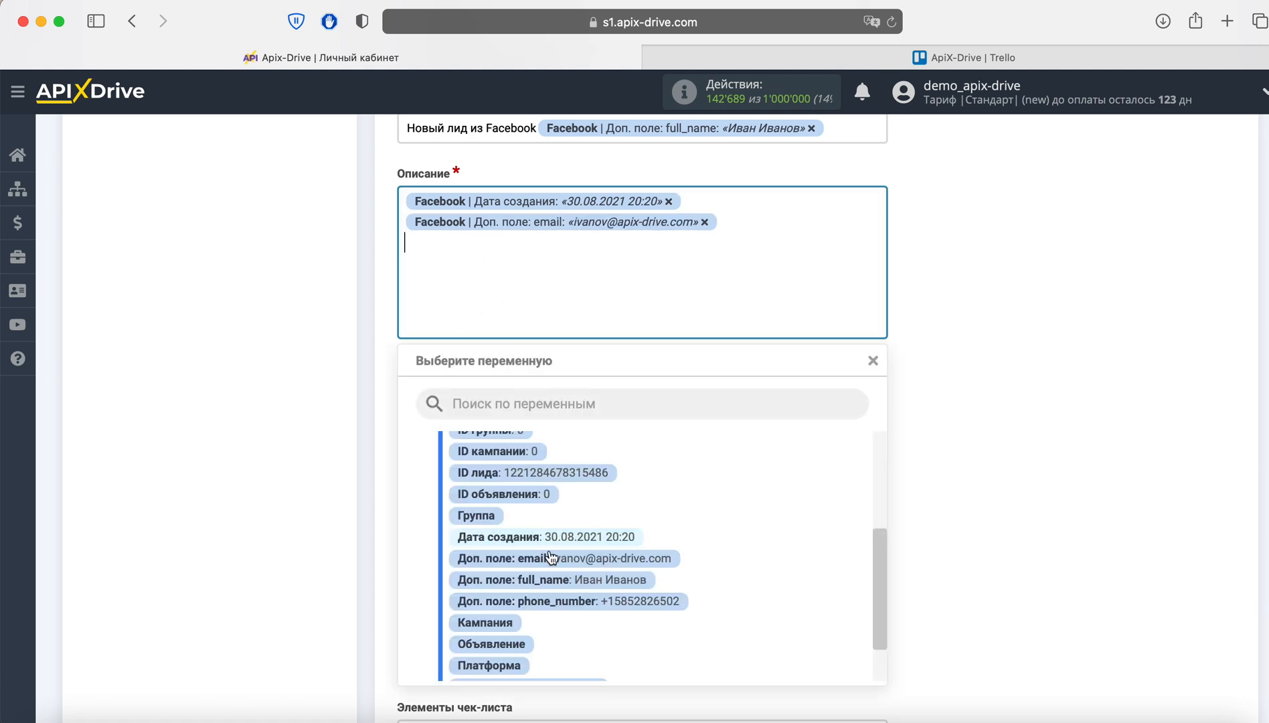
click(566, 602)
key(Return)
click(461, 259)
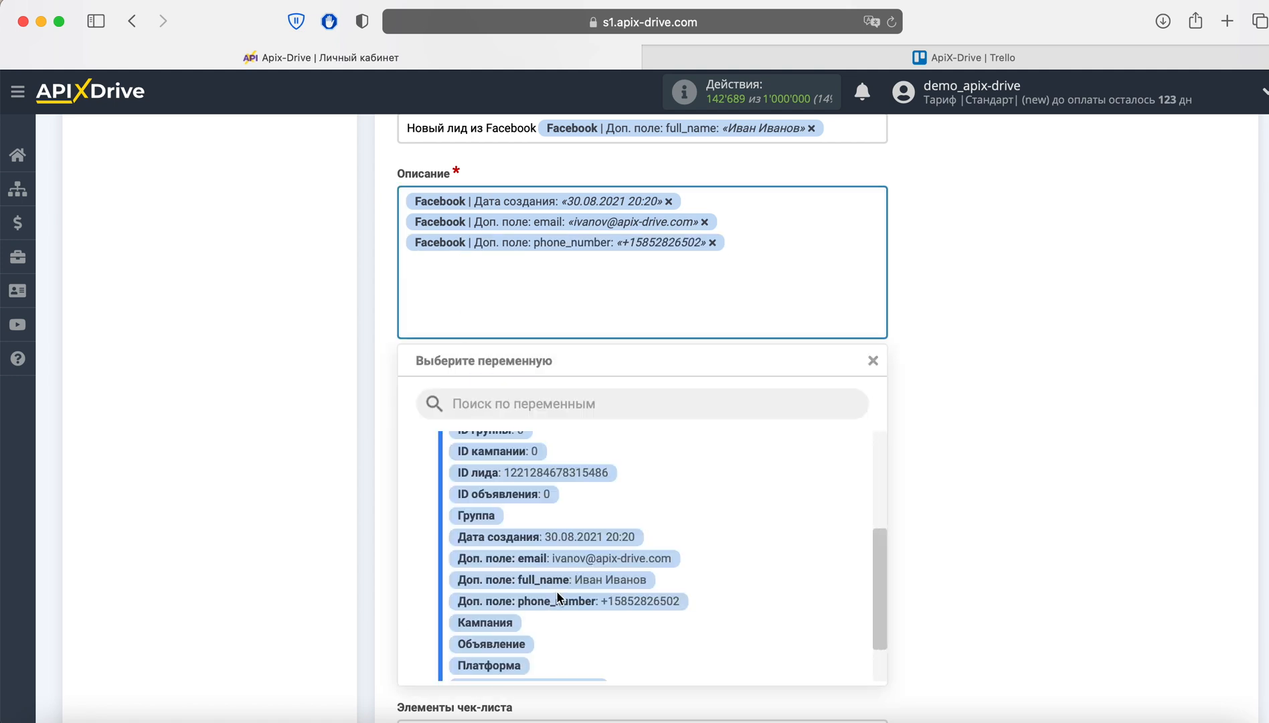
click(559, 580)
scroll(560, 581, down, 5)
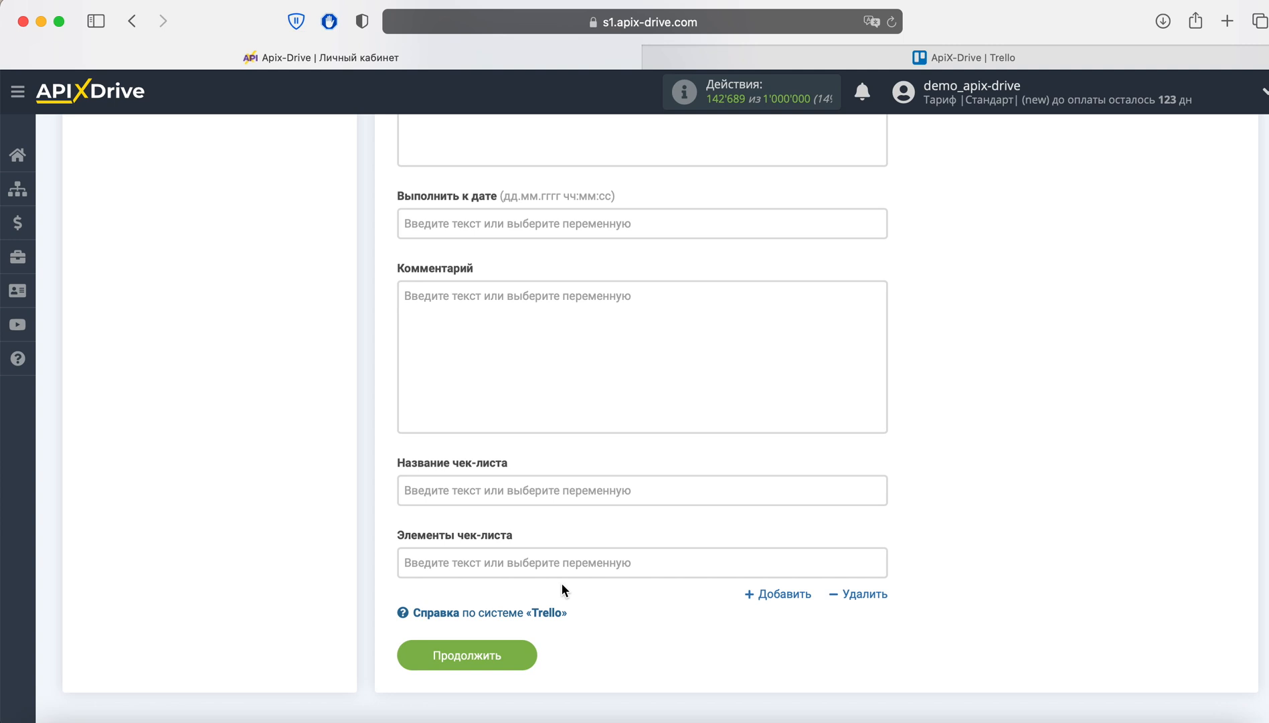
click(517, 647)
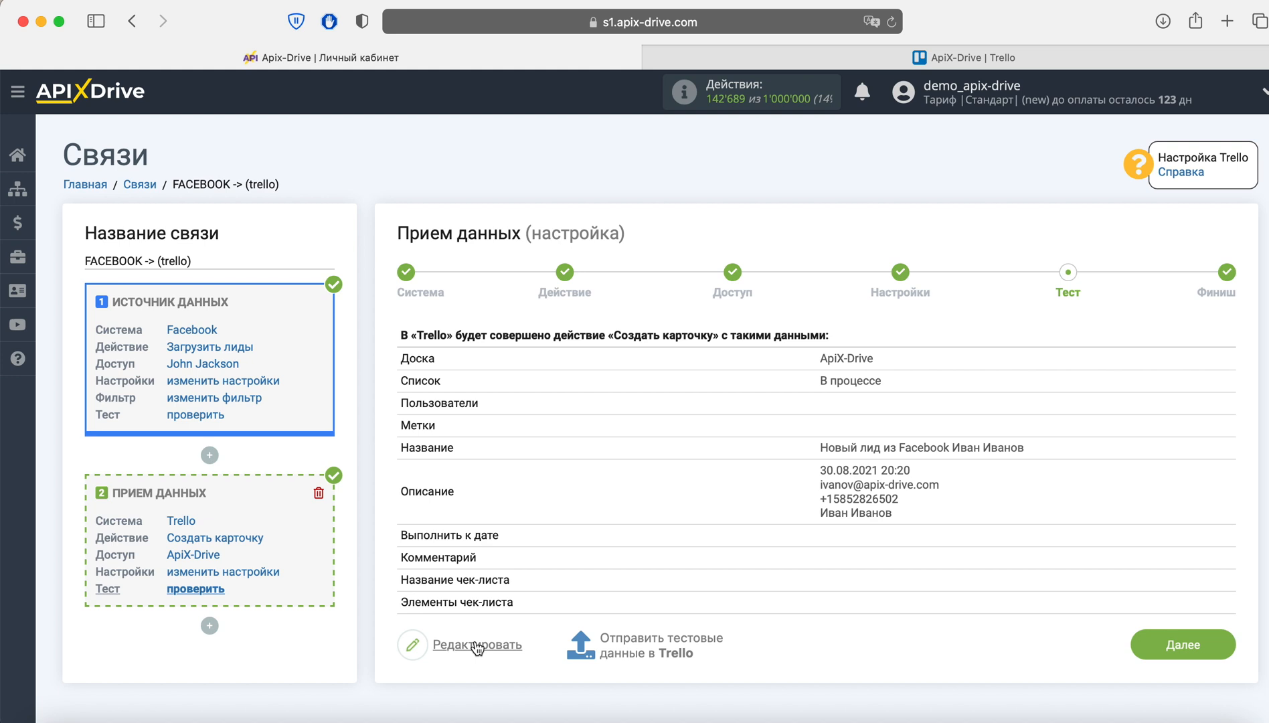
- Send the test lead to Trello, then check the new card's details in the В процессе list
click(623, 639)
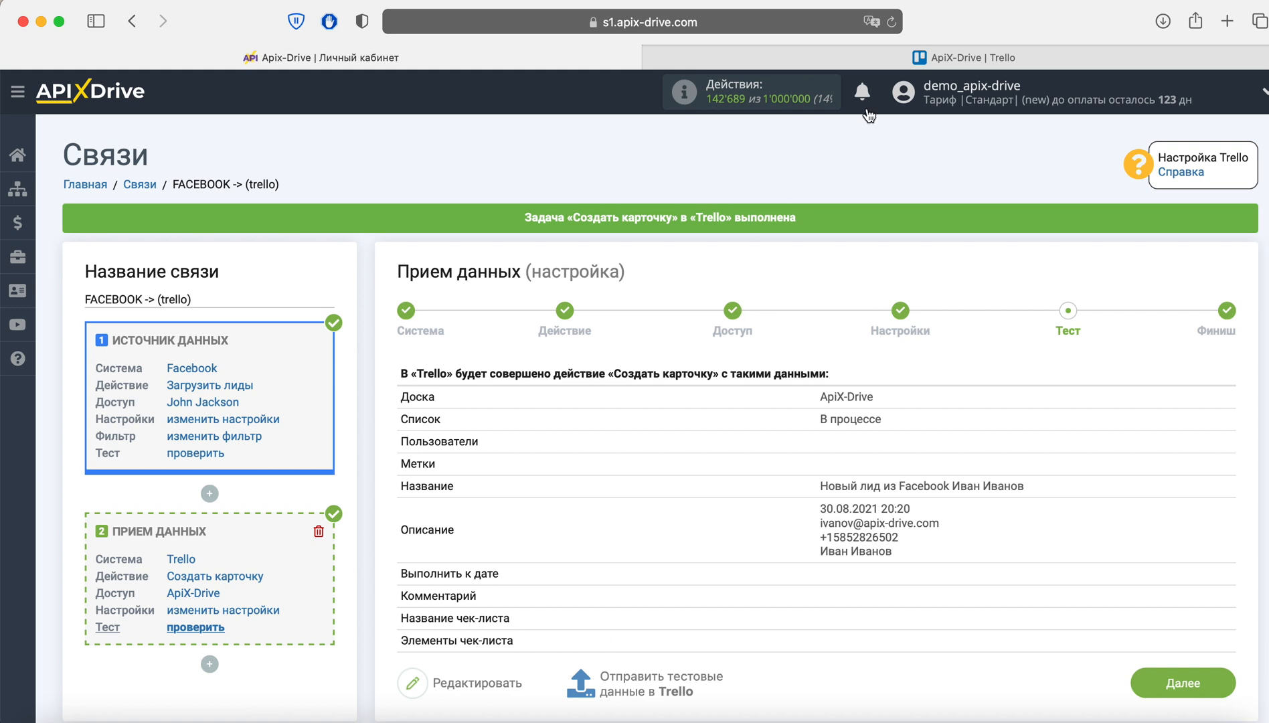
click(937, 59)
click(402, 210)
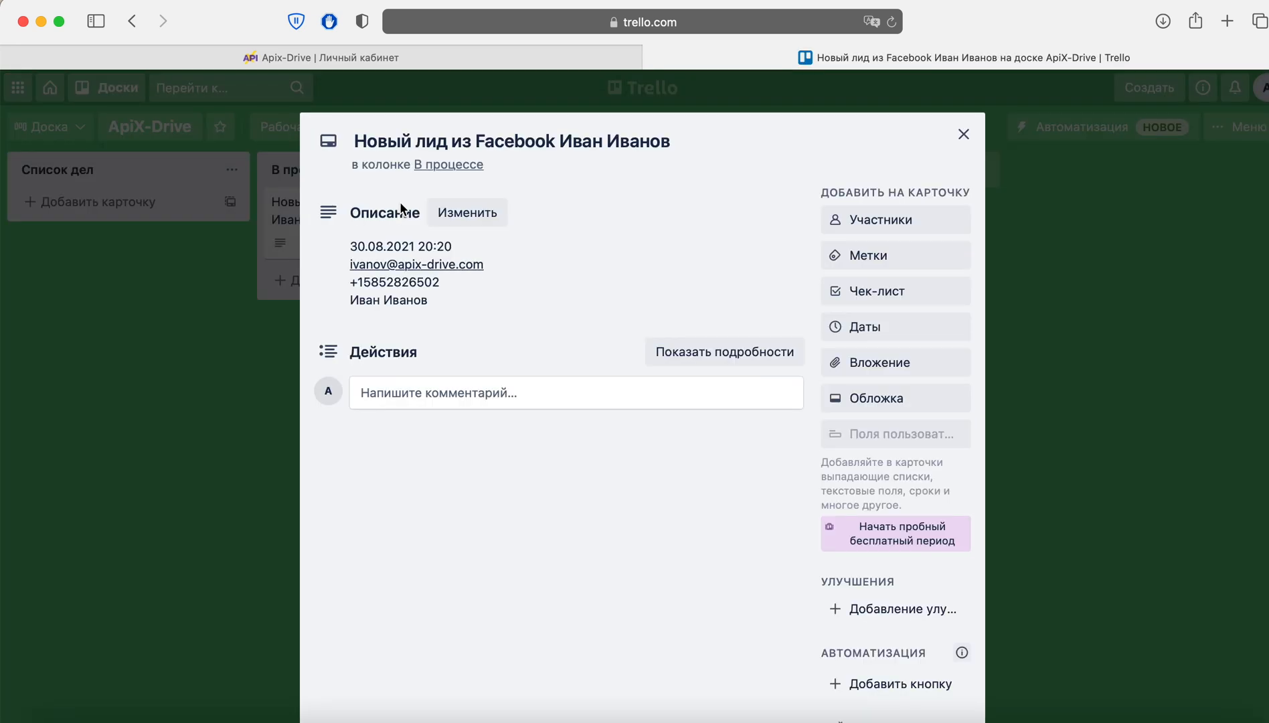
click(416, 65)
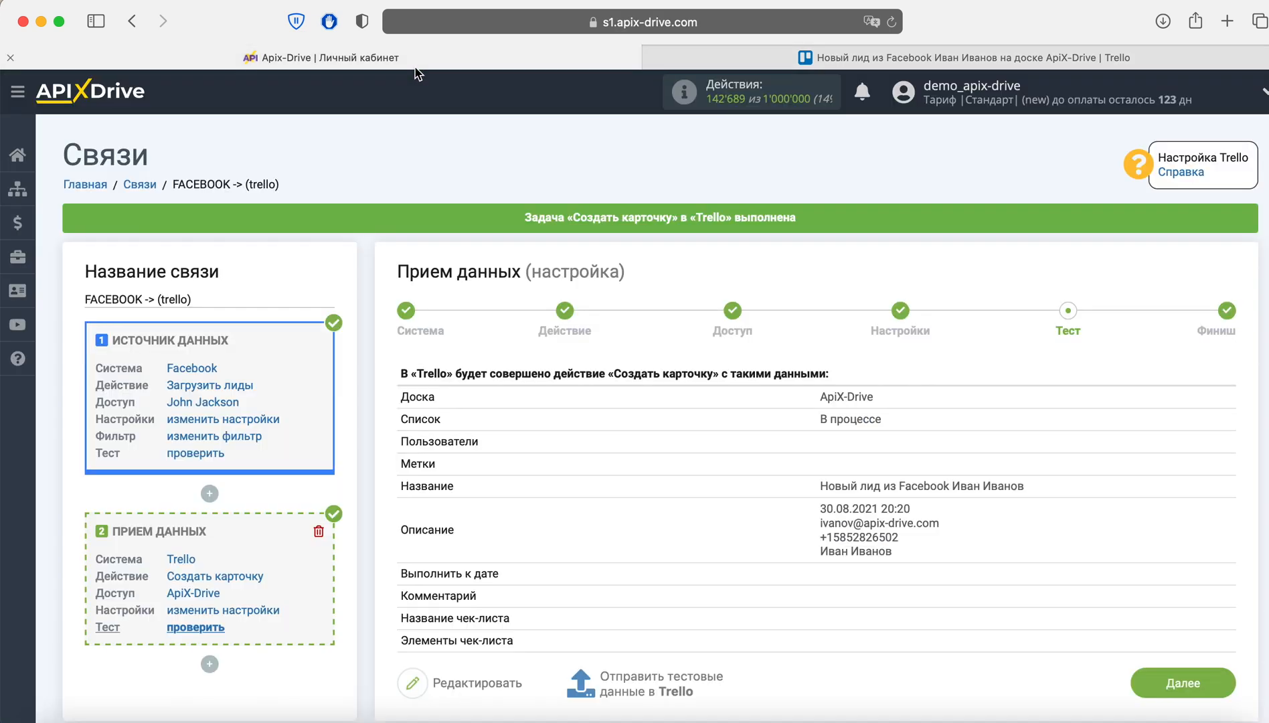
- Complete the Trello setup at the Финиш step and enable auto-update (Включить обновление)
scroll(1085, 522, down, 2)
click(1163, 624)
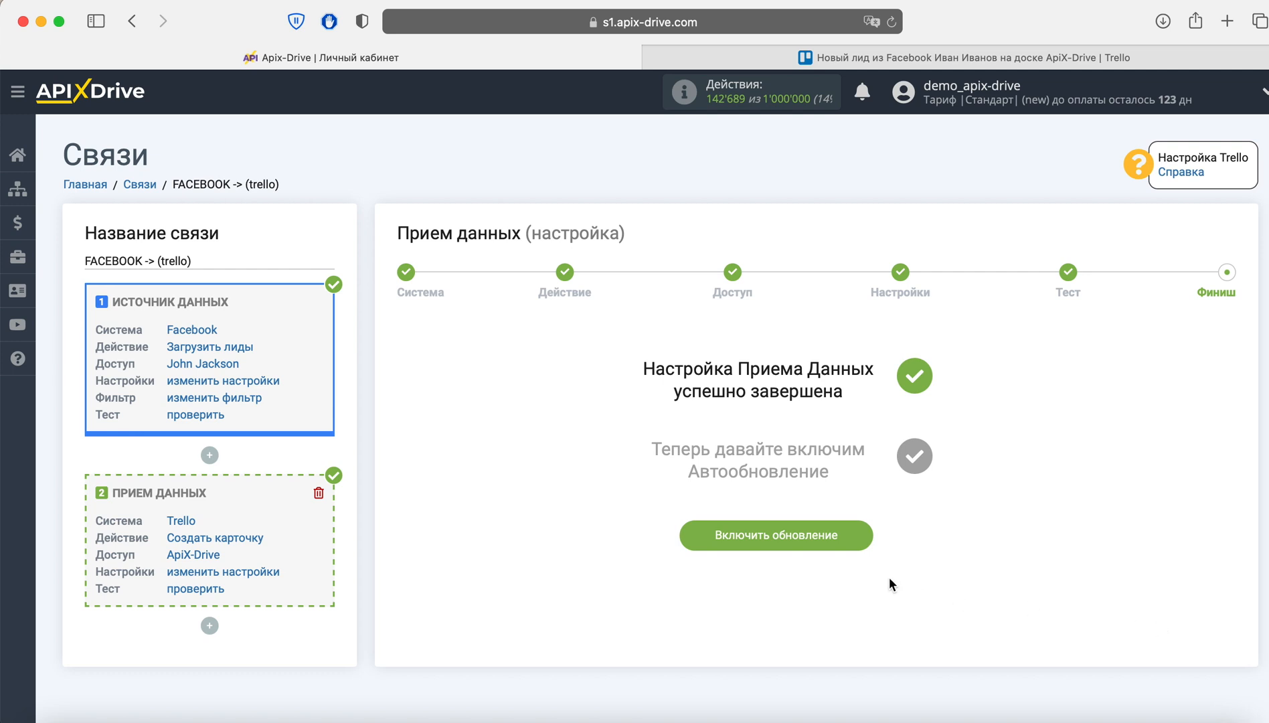
click(859, 531)
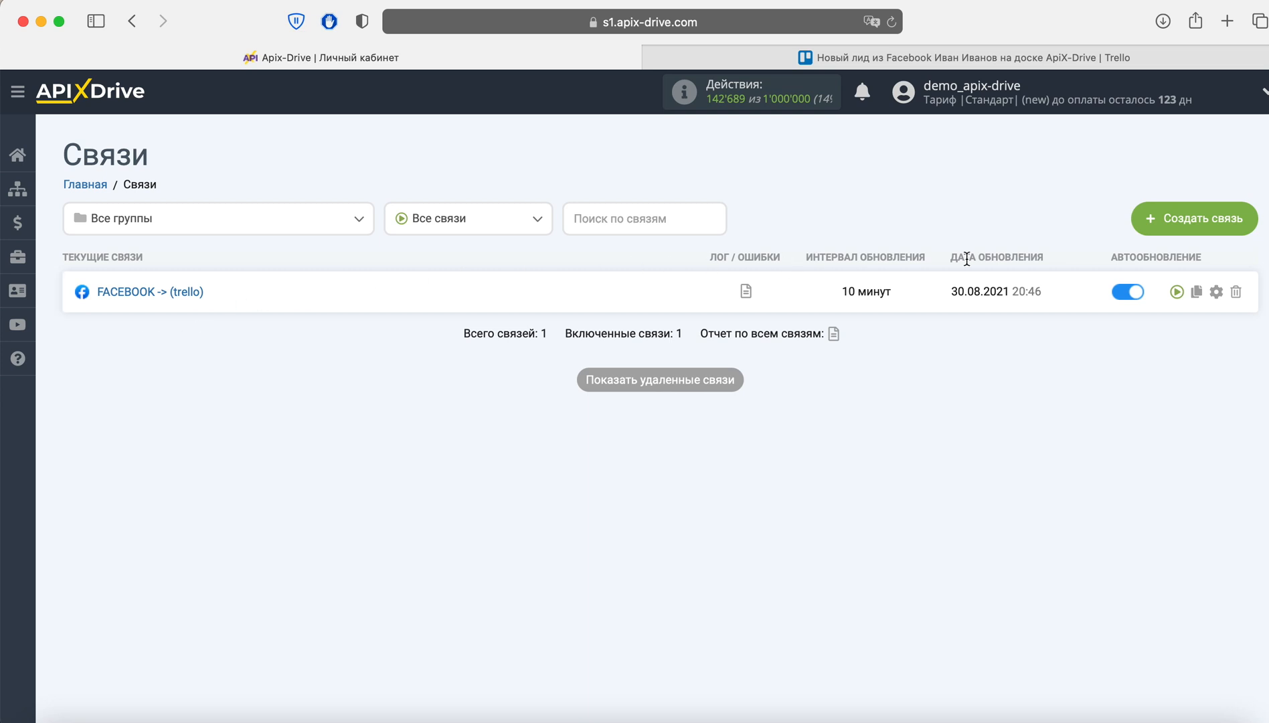
- Rename the connection to 'FACEBOOK -> (trello) Lead Form 20.05.2021' with a 5 минут update interval
click(1215, 293)
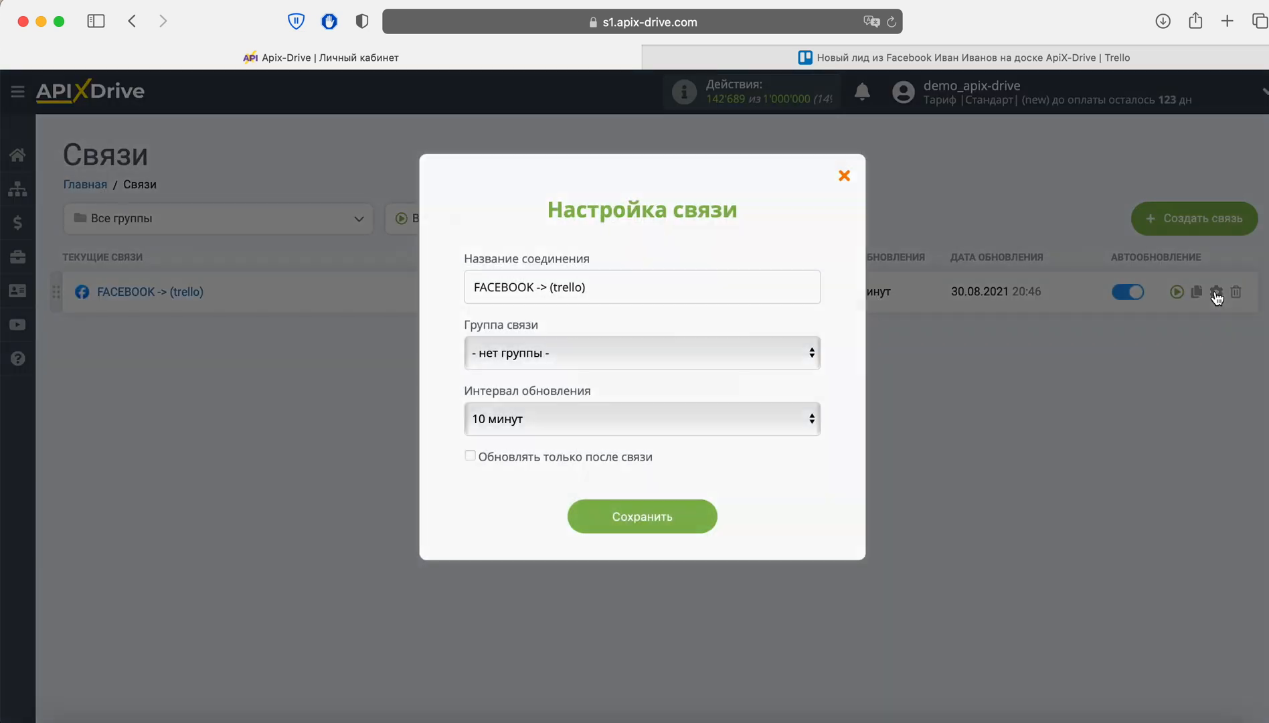
text(Lead Fo)
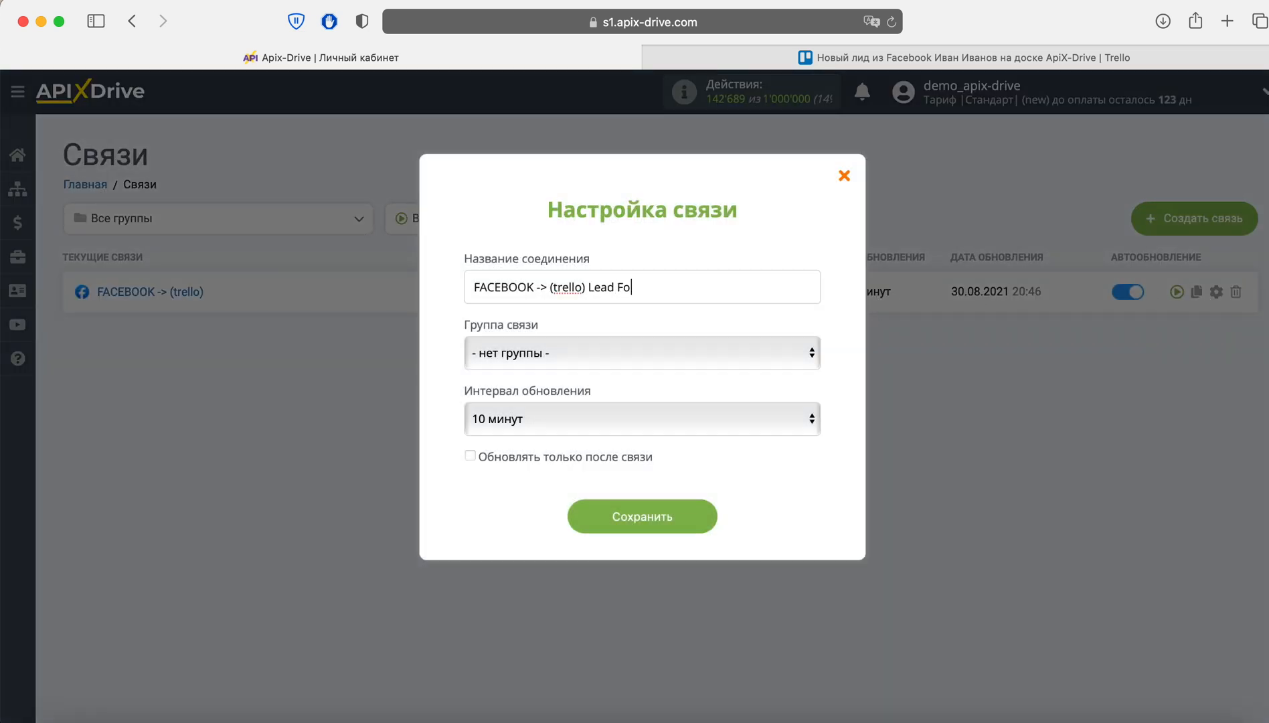
text(rm 20.05.2021)
click(620, 411)
click(534, 392)
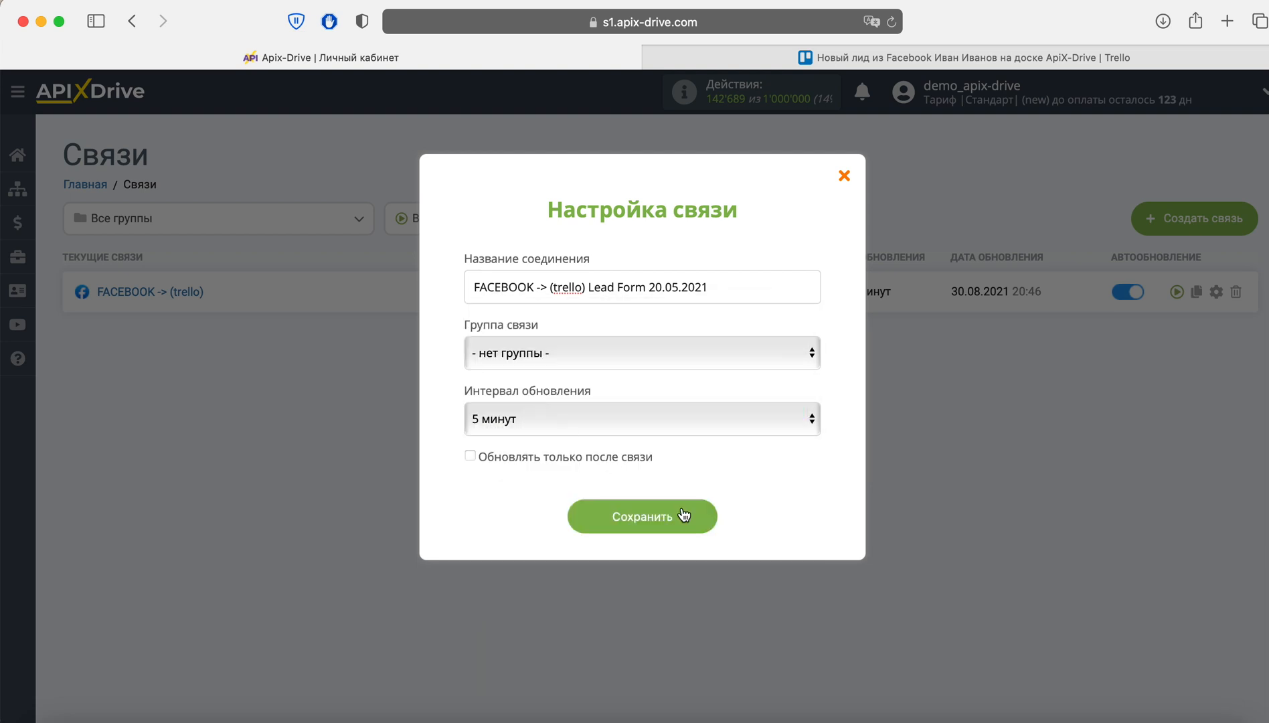
click(682, 515)
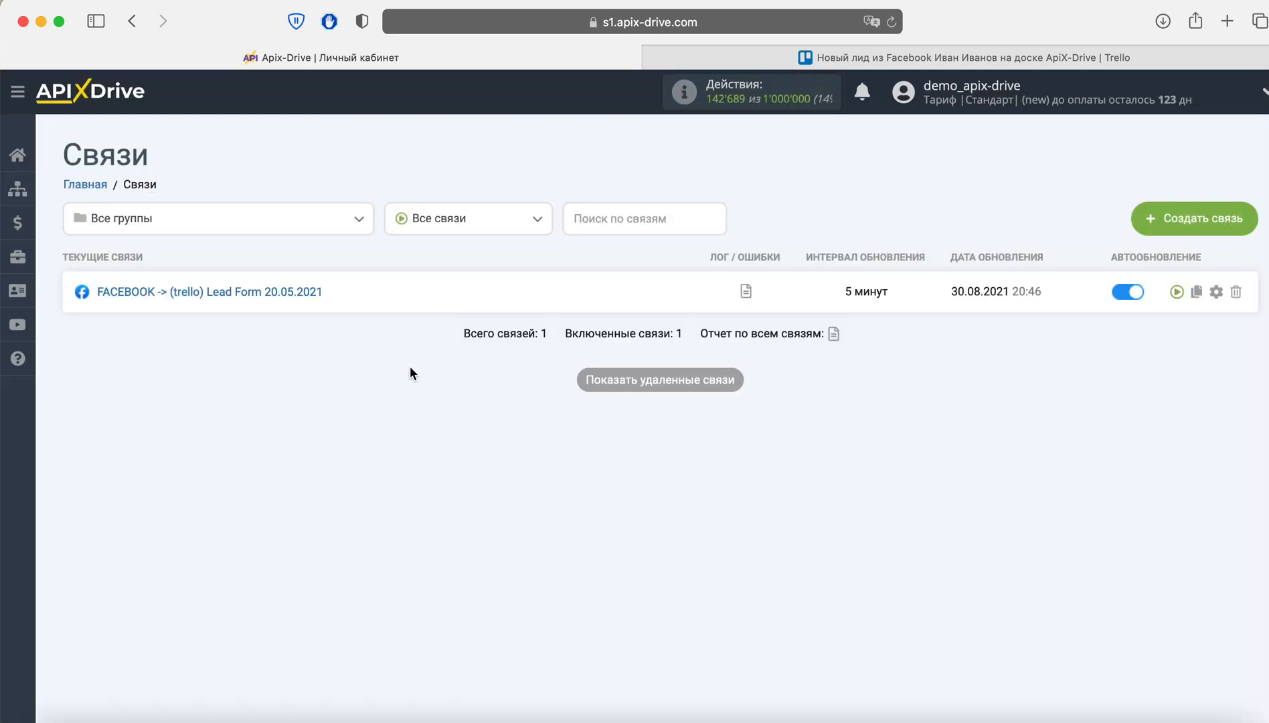